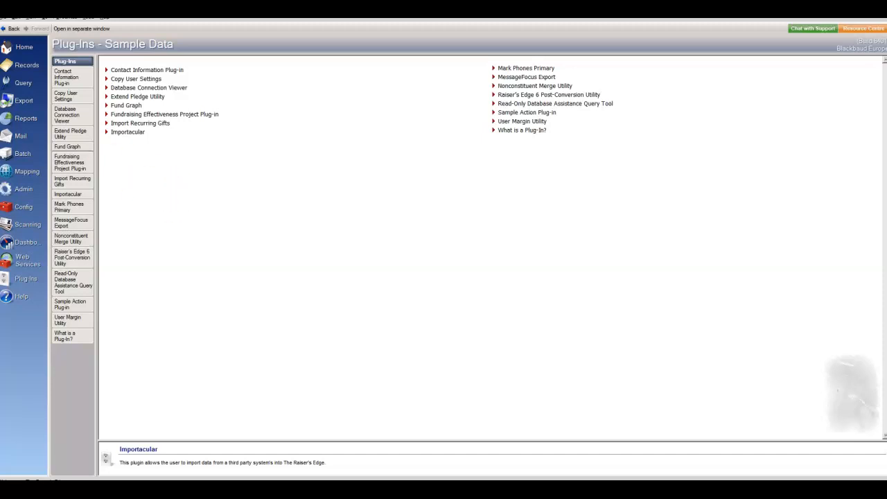
Launch the Importacular plug-in and start an import from the CrowdChange data source
left_click(132, 136)
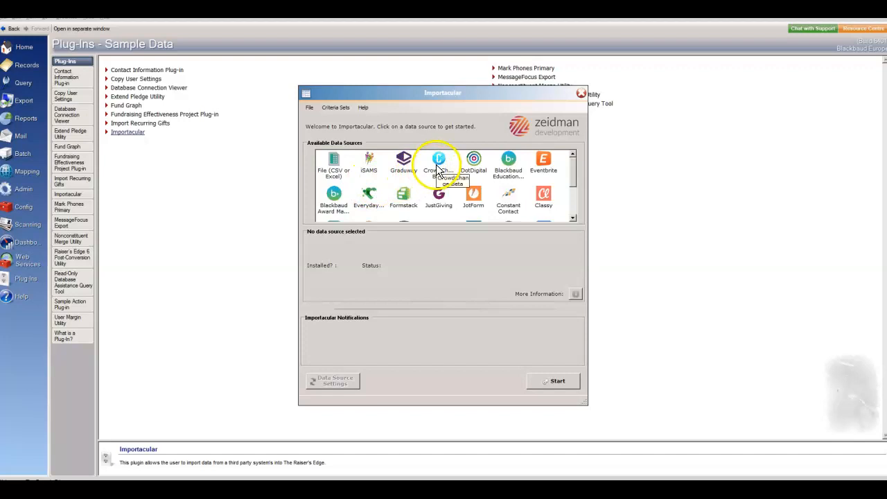
left_click(439, 165)
left_click(552, 383)
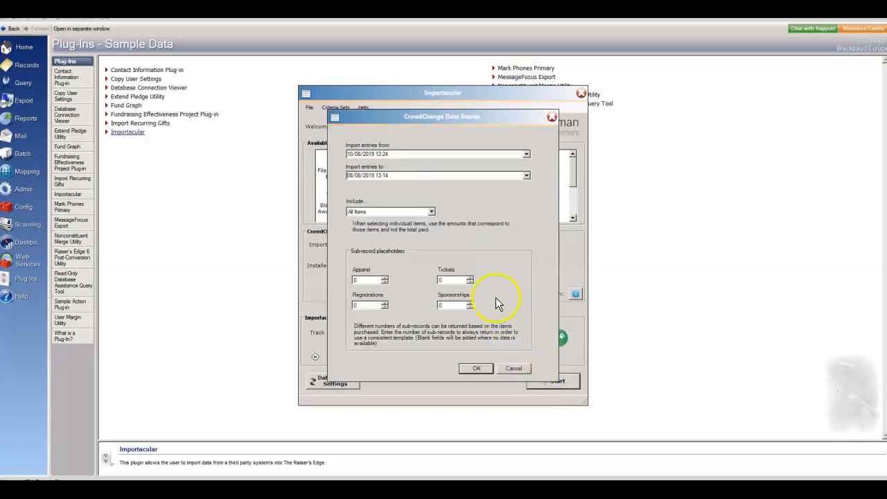
Limit the import to entries from 01/08/2019 to 10/08/2019, include only Donations, and confirm the data source options
left_click(352, 156)
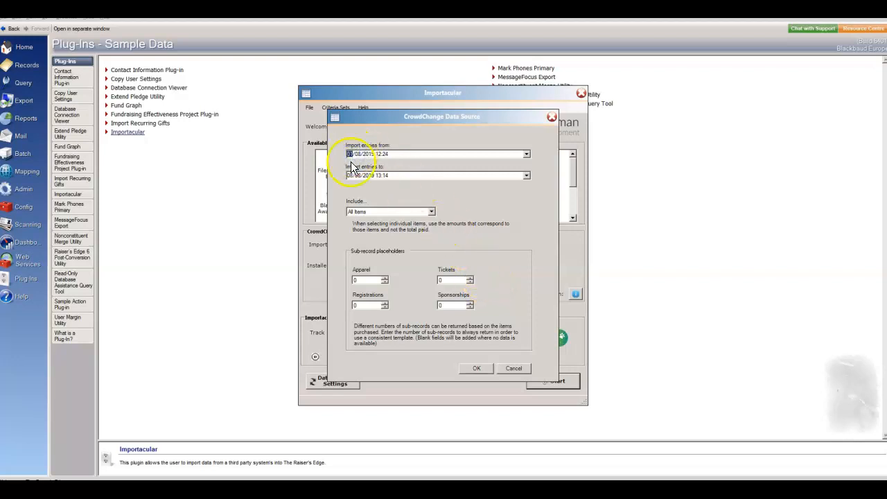
left_click(349, 177)
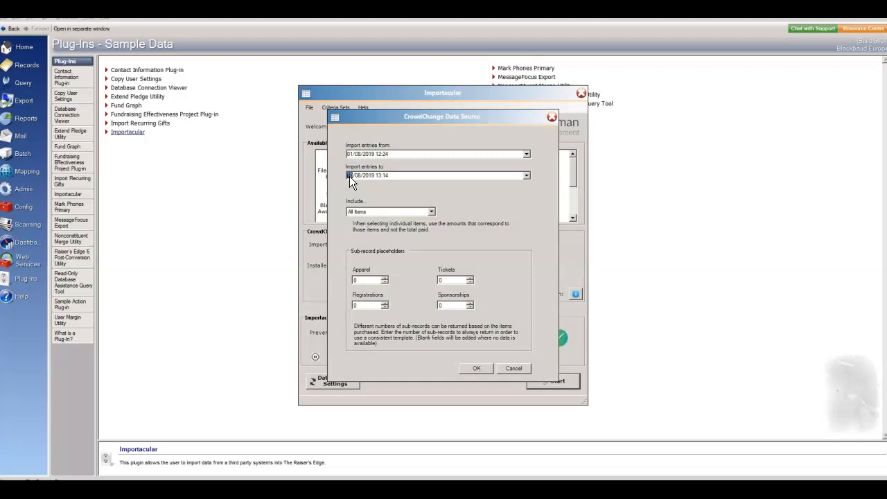
left_click(432, 213)
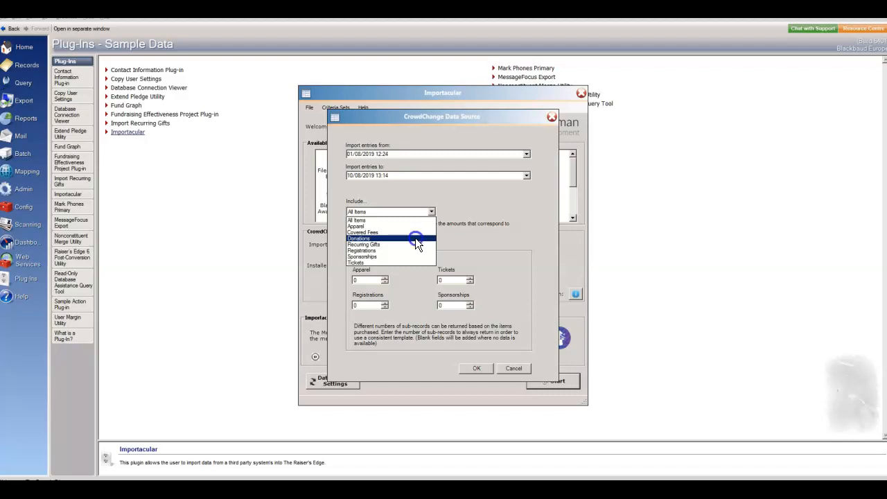
left_click(416, 239)
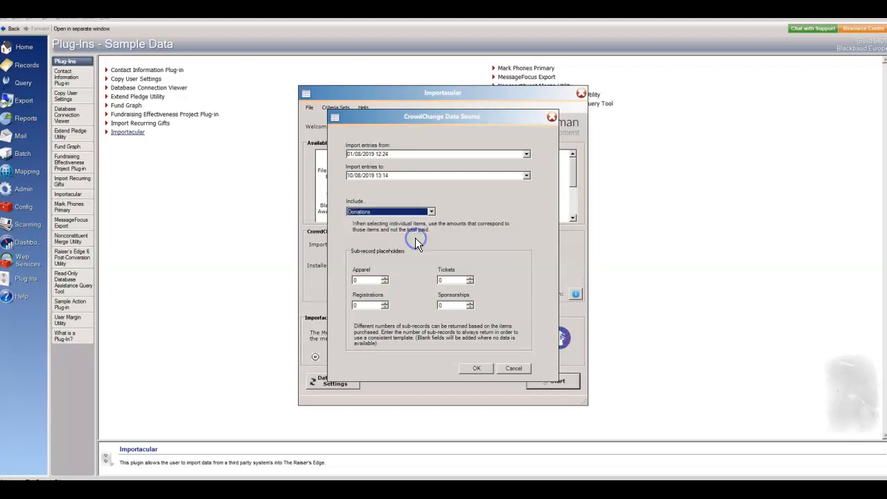
left_click(476, 369)
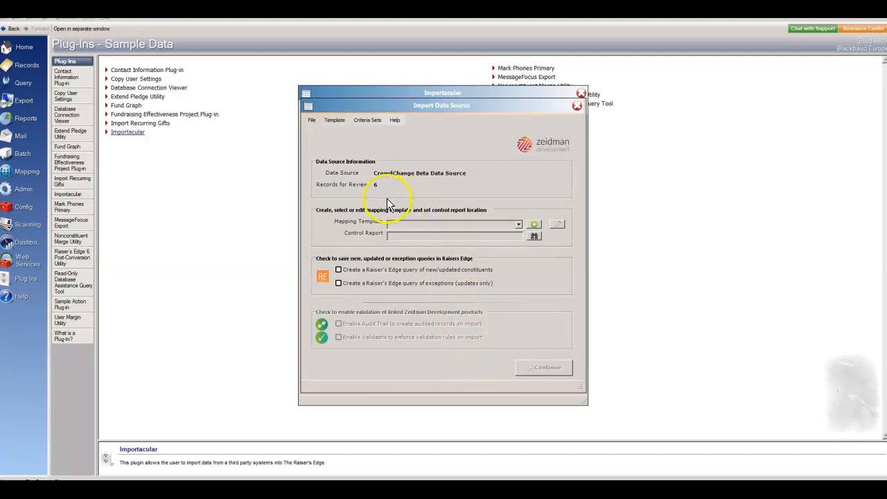
Choose the CrowdChange mapping template and open it for editing
left_click(520, 223)
left_click(513, 234)
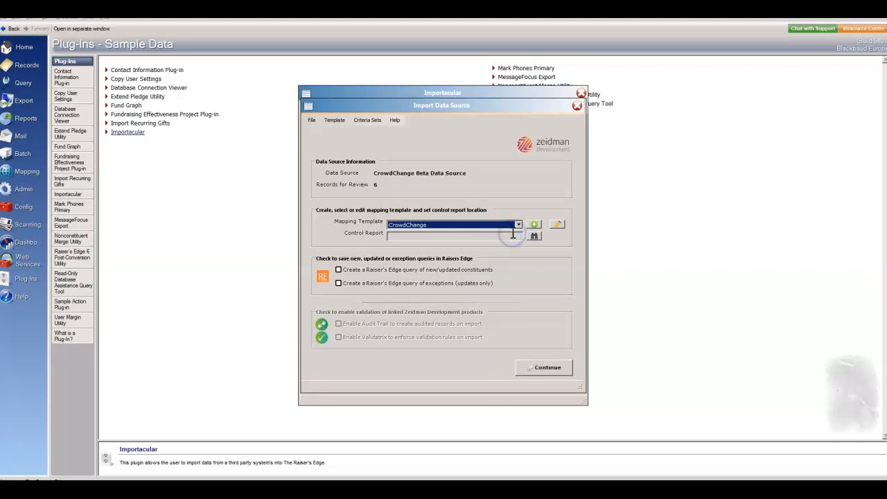
left_click(555, 225)
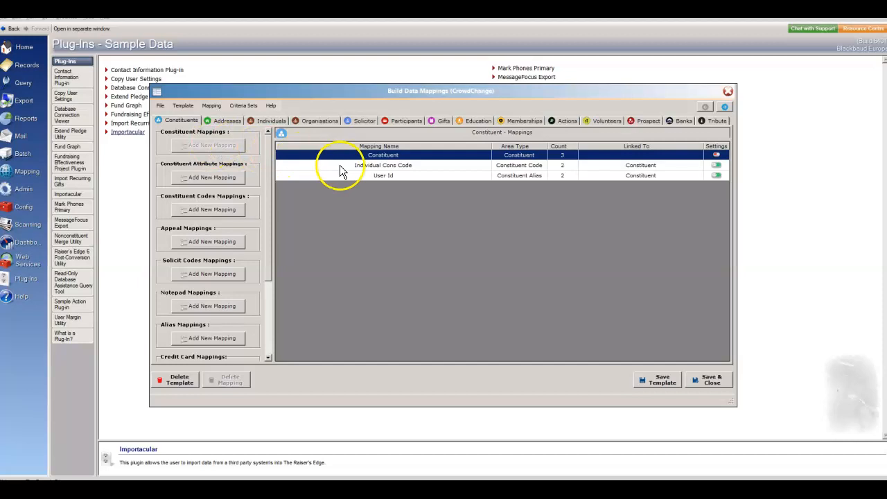
Open the Constituent mapping and look through the source fields available for Annotation text
double_click(379, 155)
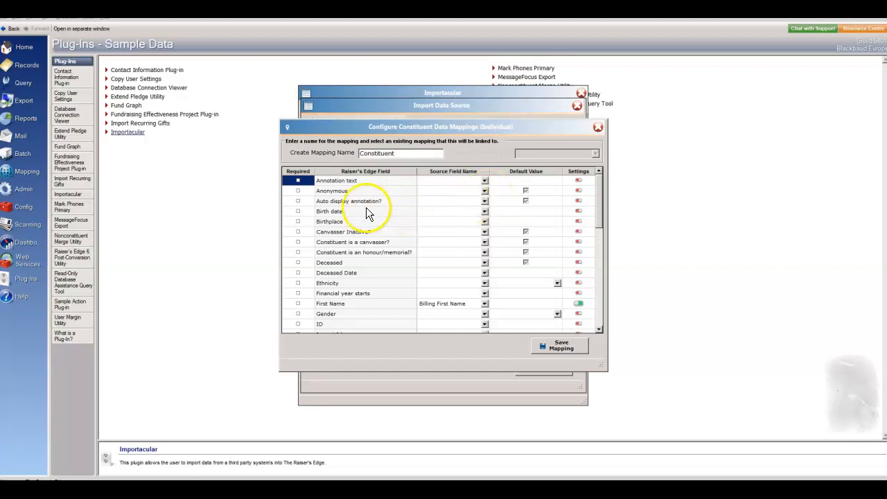
left_click(485, 181)
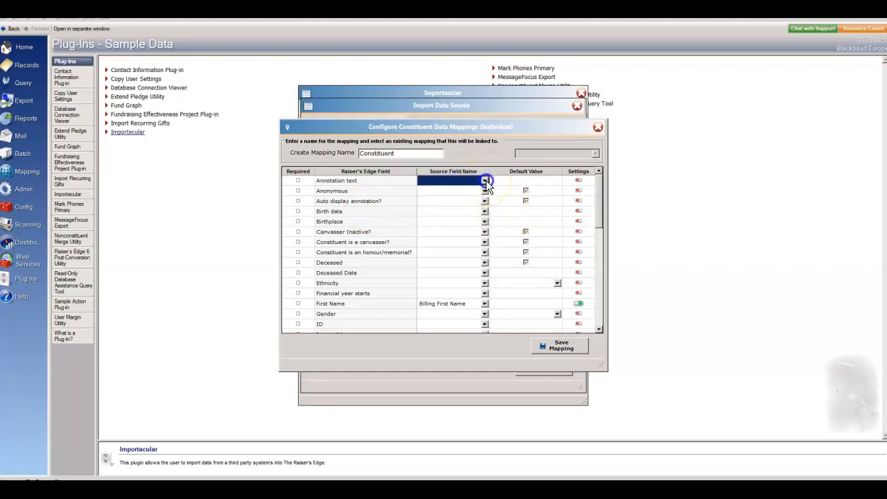
left_click_drag(497, 221, 497, 313)
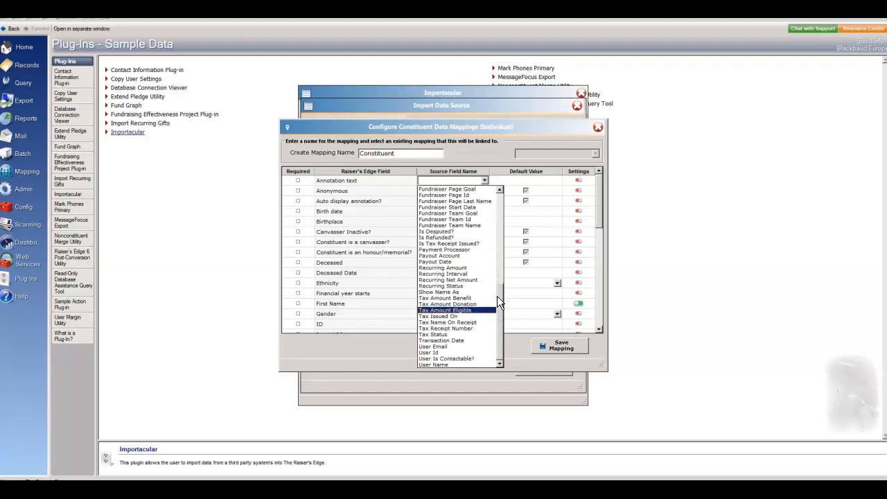
left_click(470, 179)
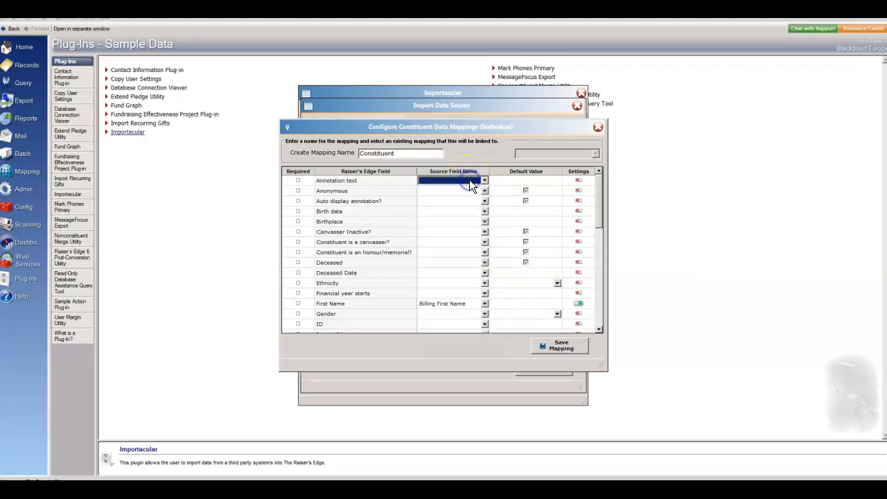
Examine the default value options for the Annotation text, Anonymous and Ethnicity fields
left_click(527, 183)
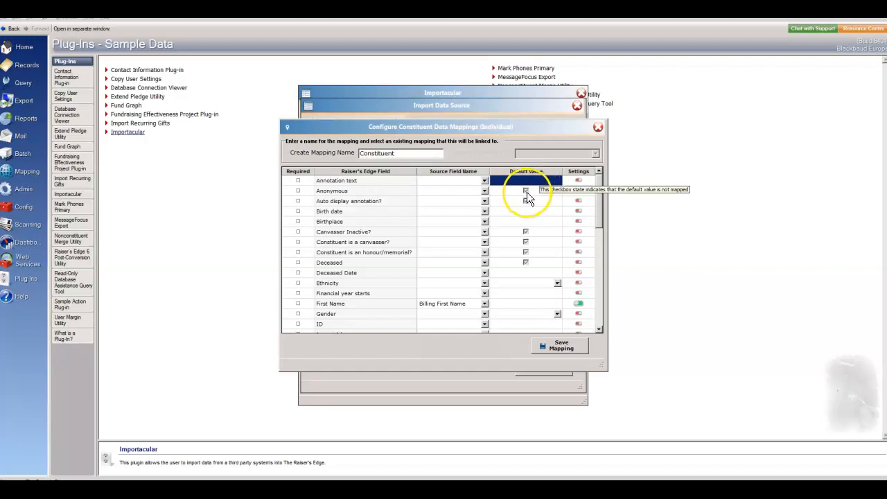
left_click(527, 193)
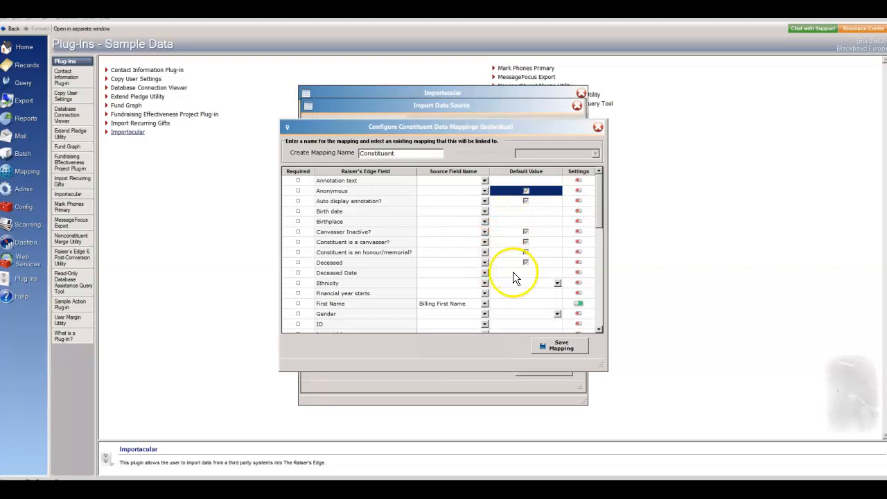
left_click(560, 285)
left_click(559, 285)
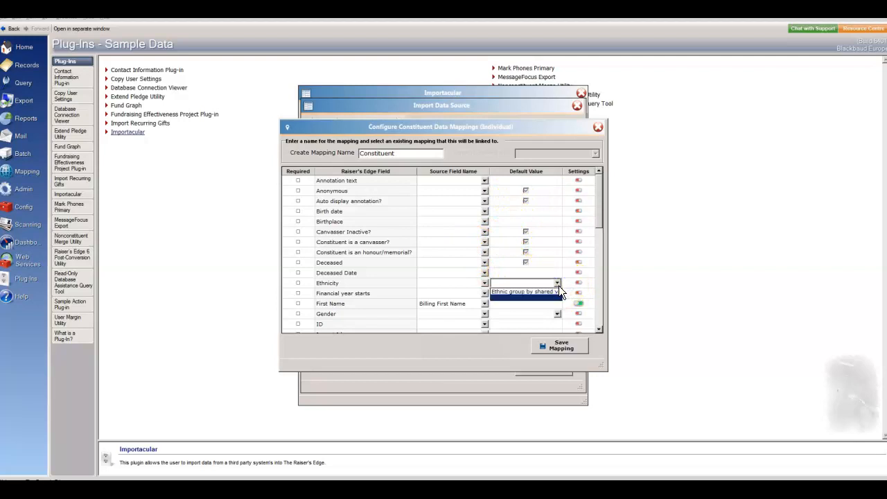
left_click(558, 285)
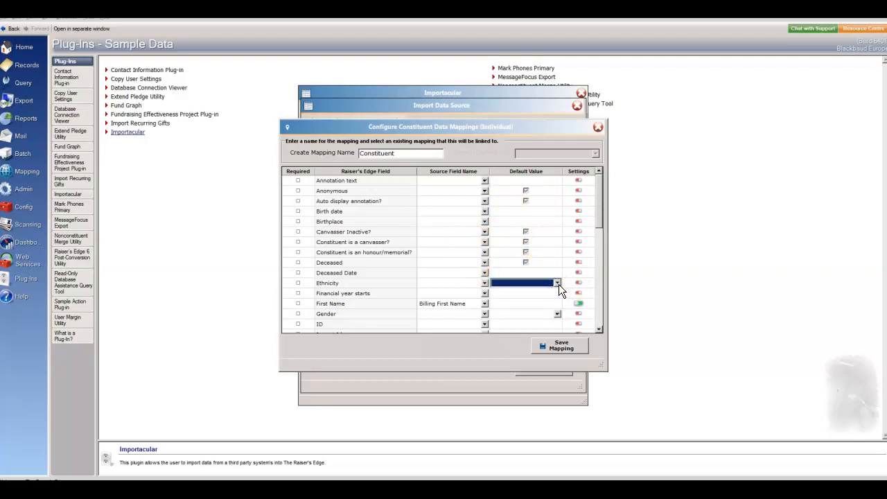
Review the Surname field's update and text casing settings, and save the Constituent mapping
left_click_drag(597, 221, 600, 315)
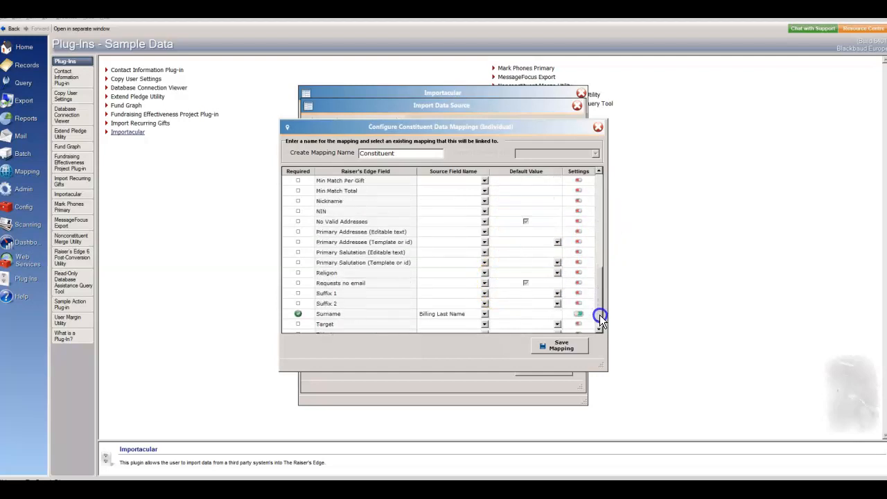
left_click(581, 315)
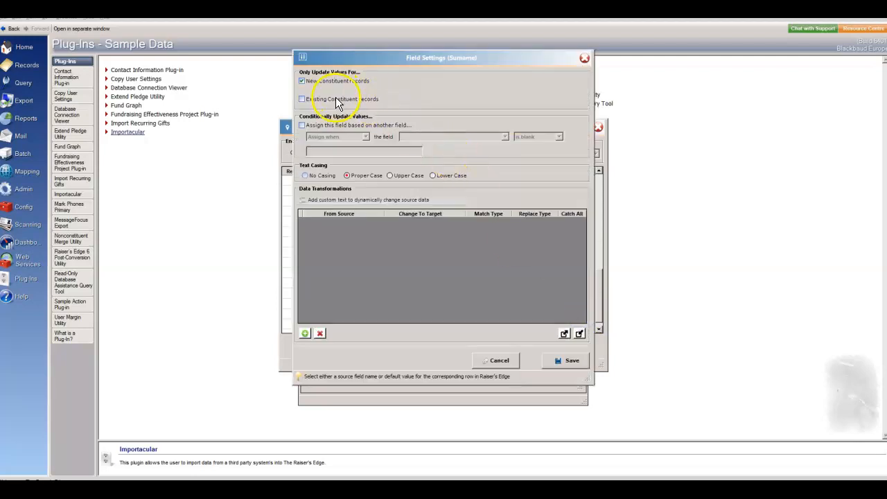
left_click(584, 58)
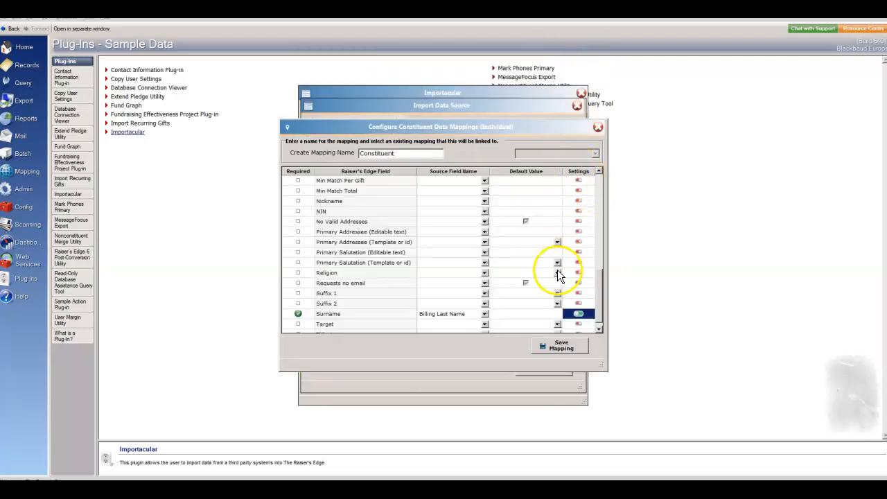
left_click(557, 350)
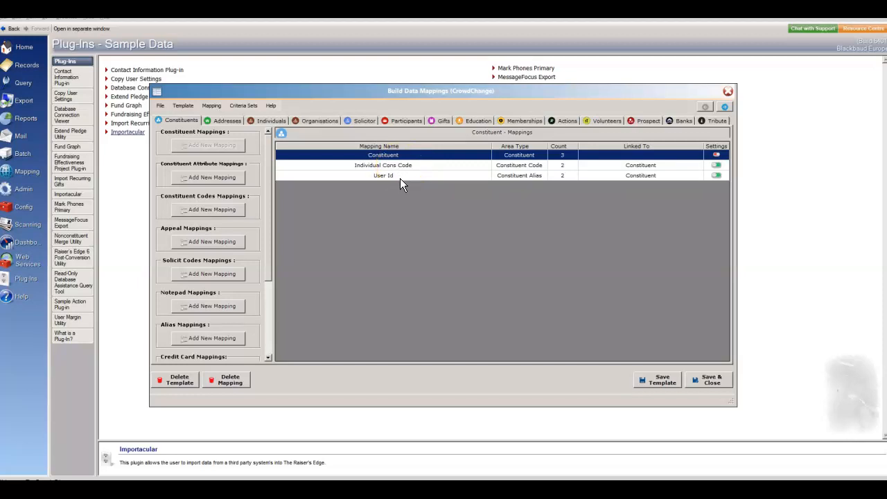
Open the Address 1 mapping and bring up the settings of its Country field
left_click(226, 119)
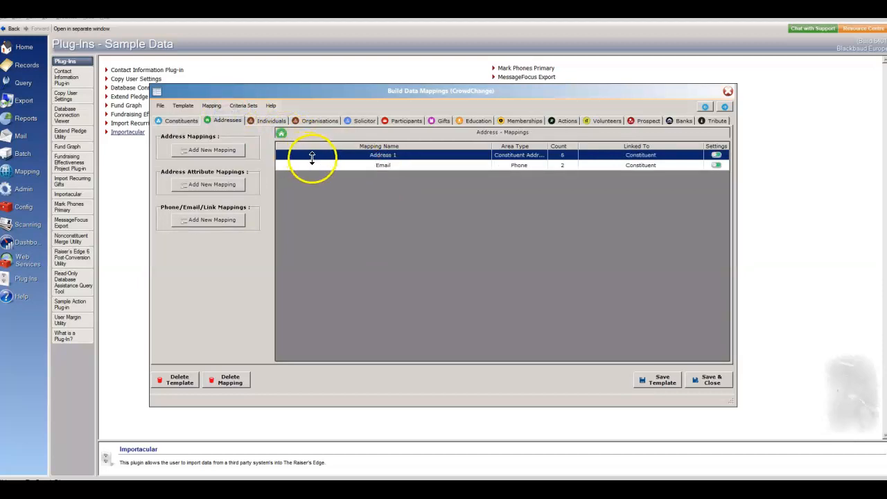
double_click(391, 154)
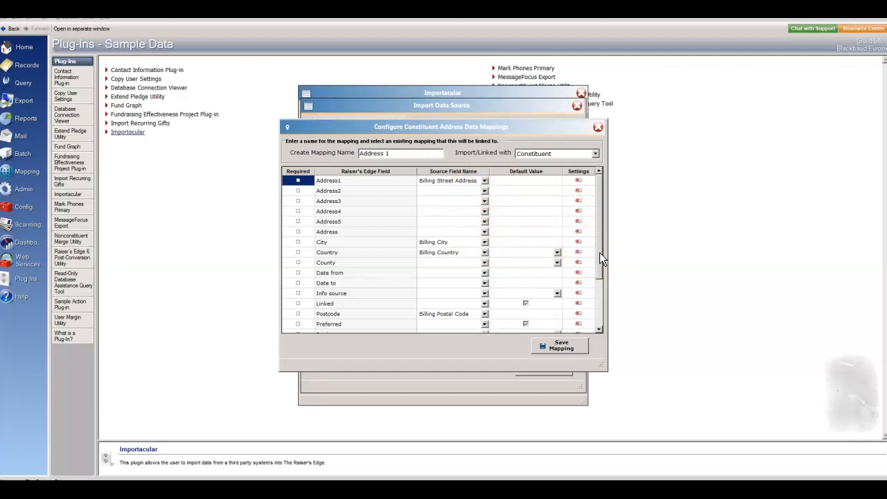
left_click_drag(600, 254, 601, 278)
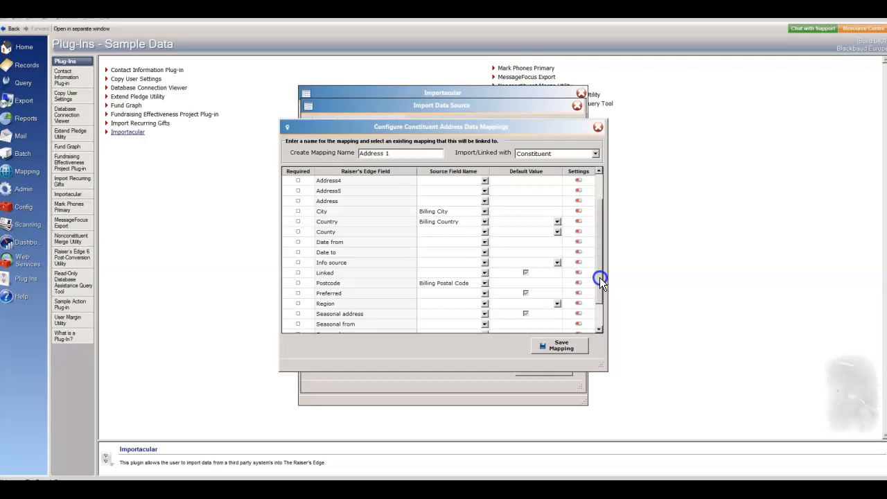
left_click(579, 221)
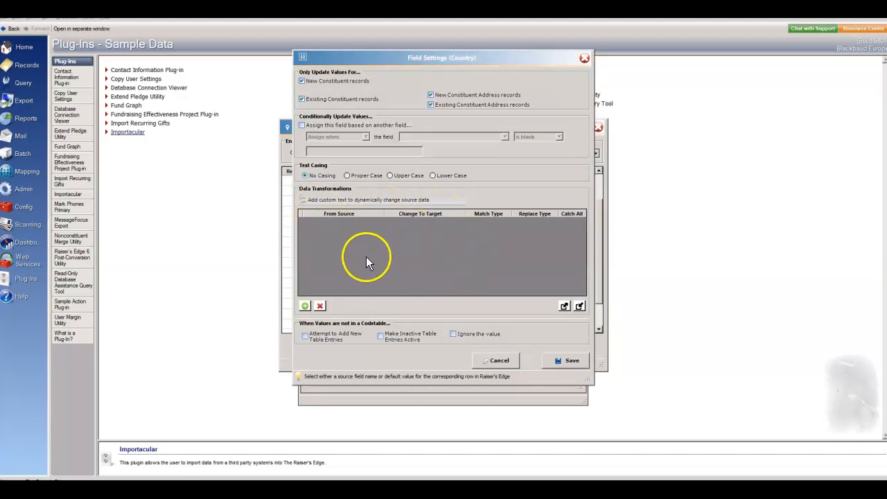
Add a Country data transformation from UK to United Kingdom, and save both the field settings and the Address 1 mapping
left_click(305, 305)
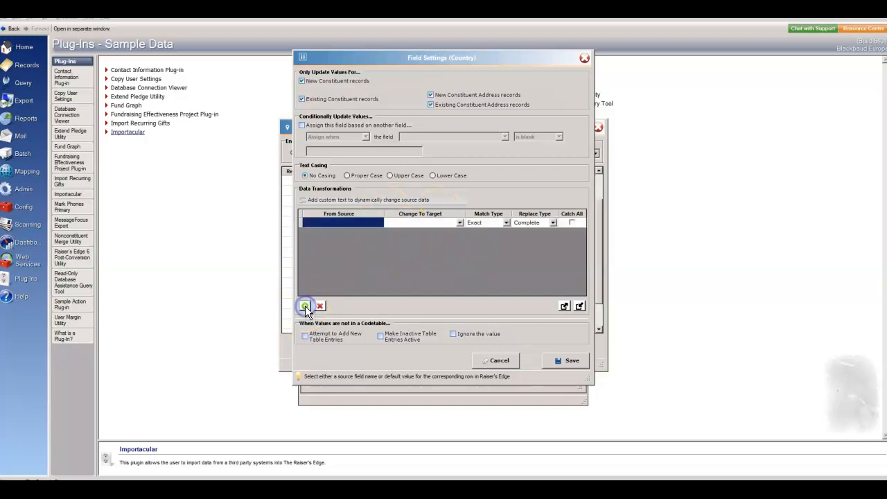
left_click(341, 222)
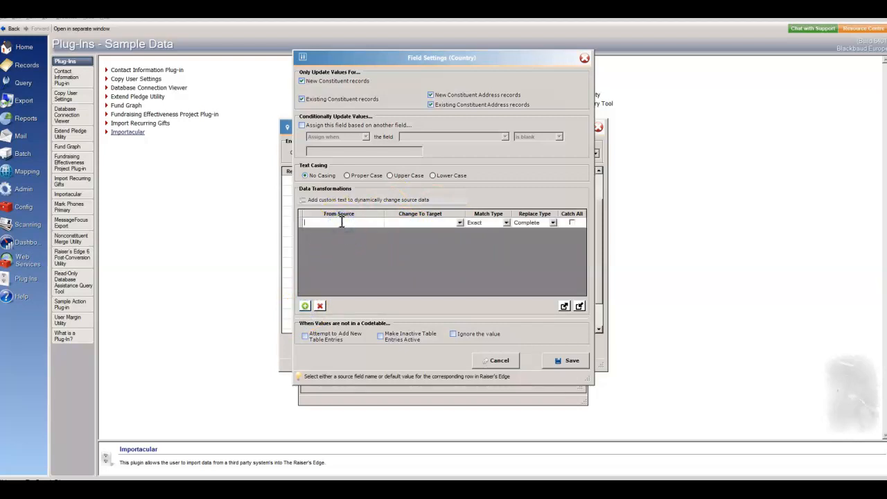
type("UK")
left_click(462, 223)
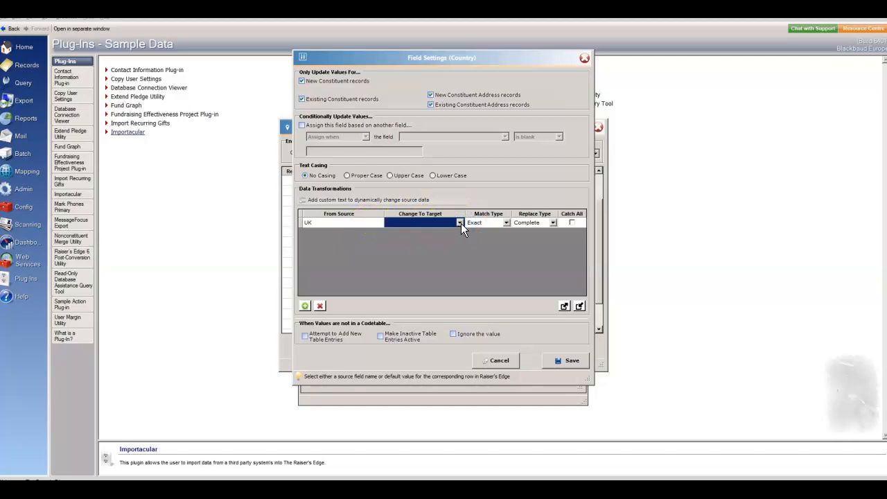
left_click(461, 223)
left_click(433, 249)
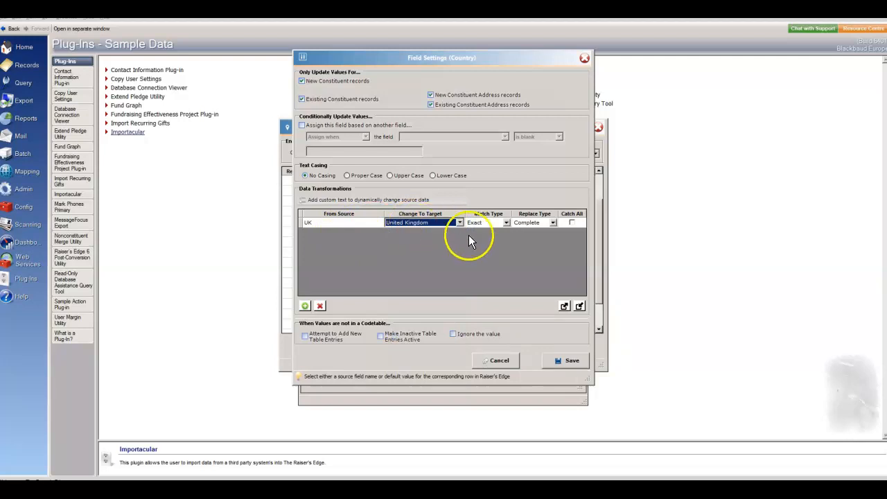
left_click(562, 361)
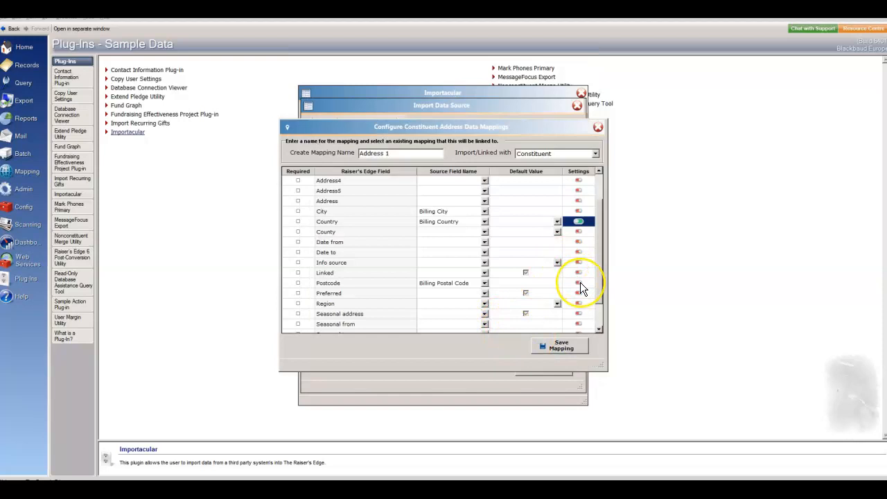
left_click_drag(600, 279, 596, 303)
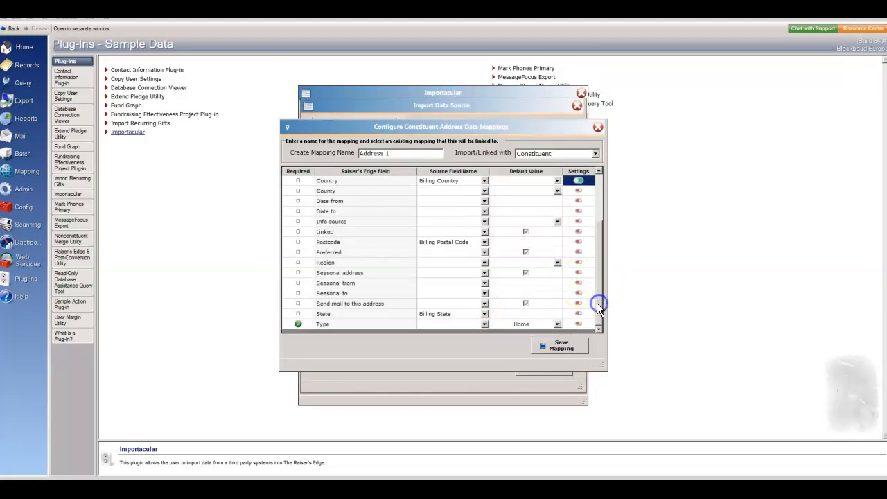
left_click(559, 347)
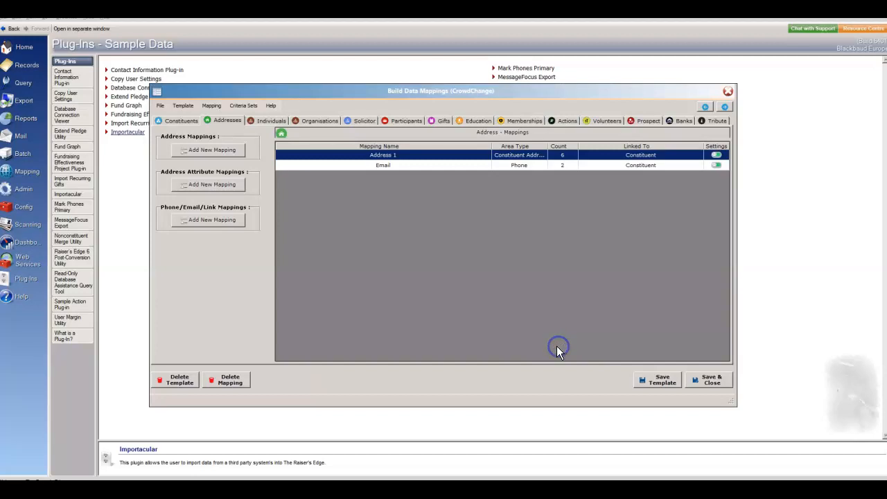
Review the Email mapping's source field and default phone type, and save the mapping
double_click(401, 165)
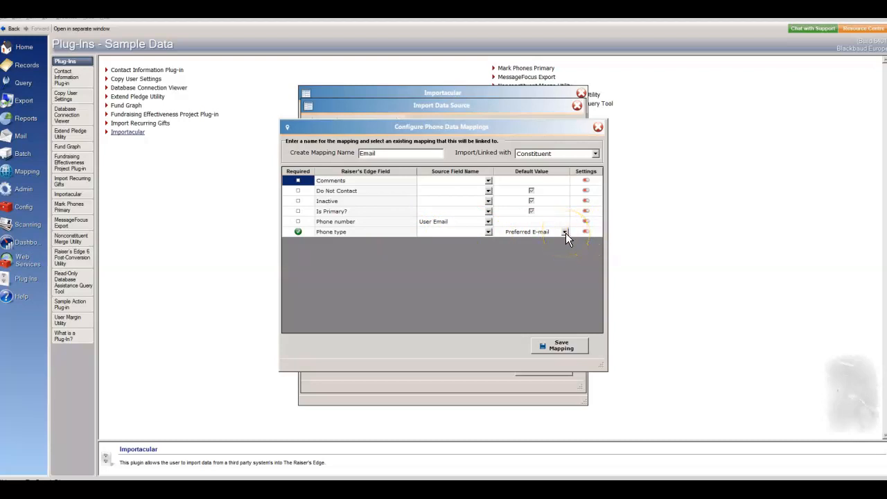
left_click(561, 345)
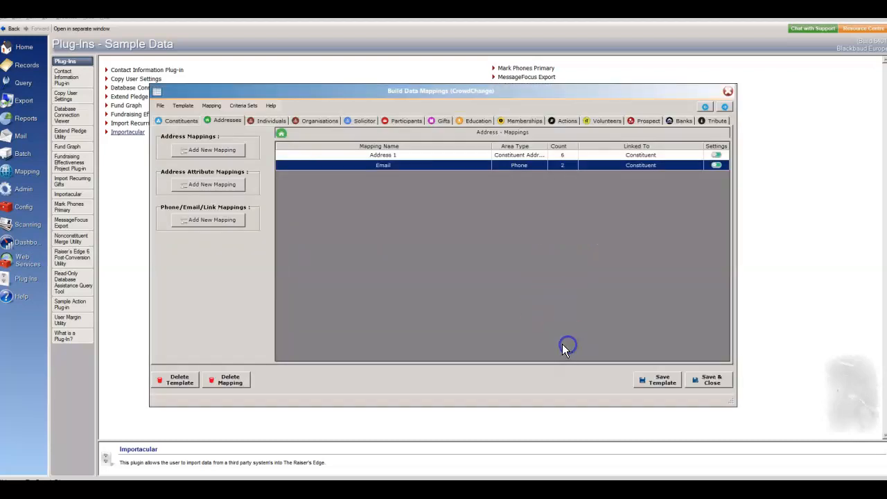
Open the Gift mapping among the template's gift mappings and select its required Acknowledge field
left_click(437, 120)
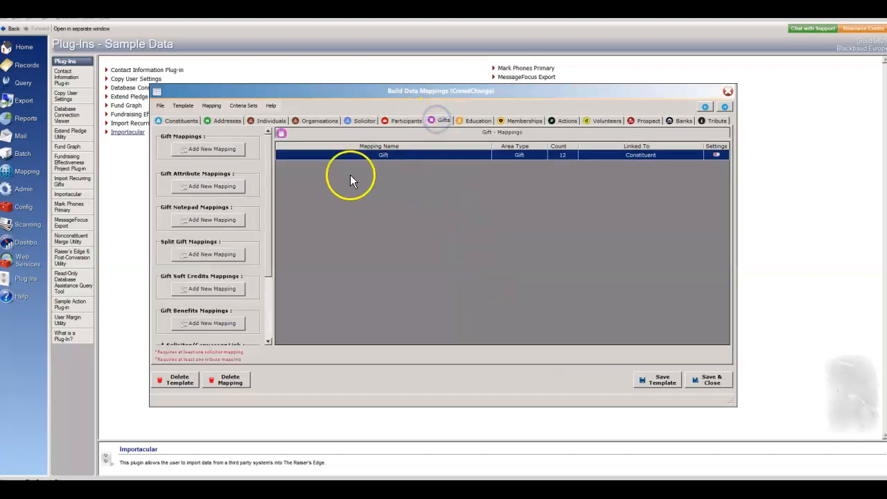
double_click(383, 155)
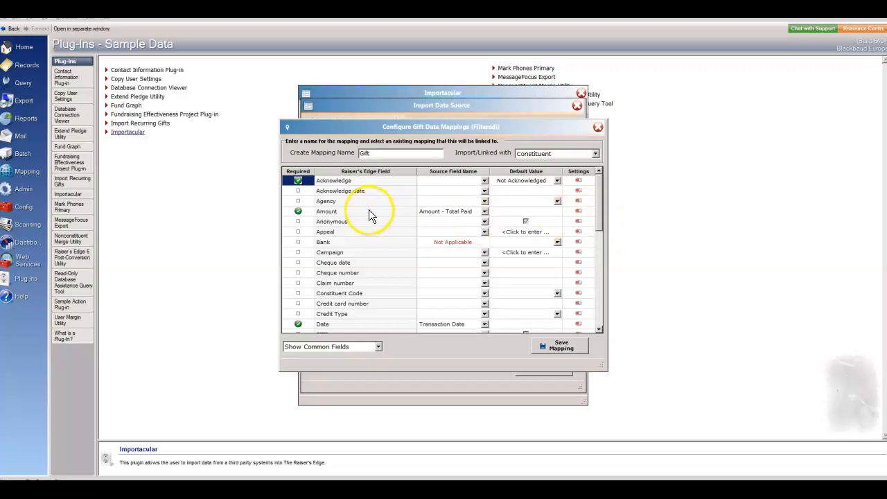
left_click(298, 180)
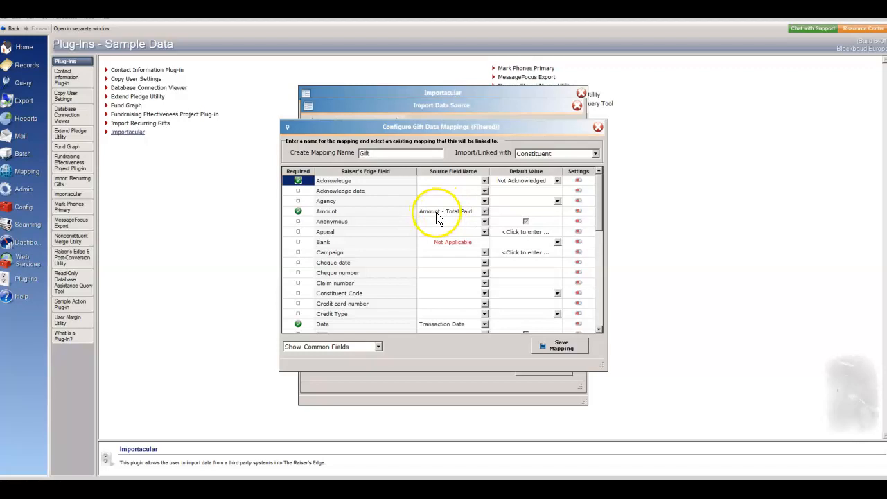
Look through the list of all available funds for the Fund field's default value, and leave it without choosing one
left_click(599, 221)
left_click_drag(598, 220, 600, 249)
left_click(531, 269)
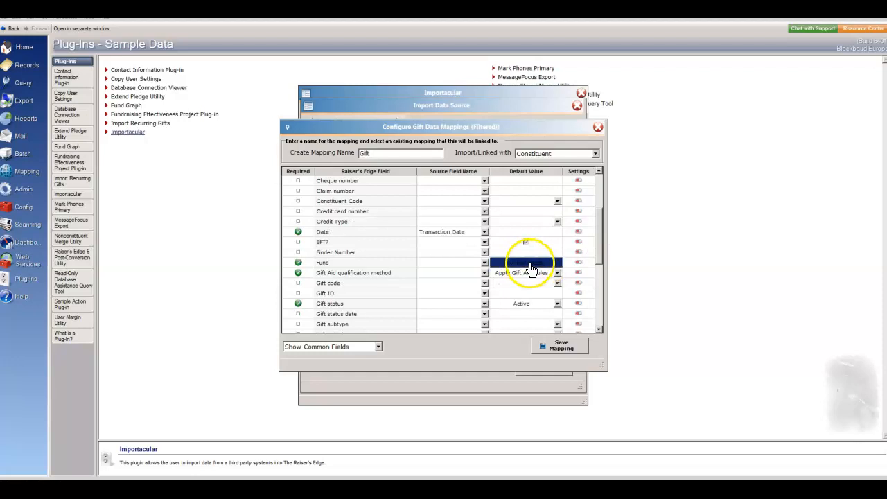
left_click(529, 264)
left_click(563, 268)
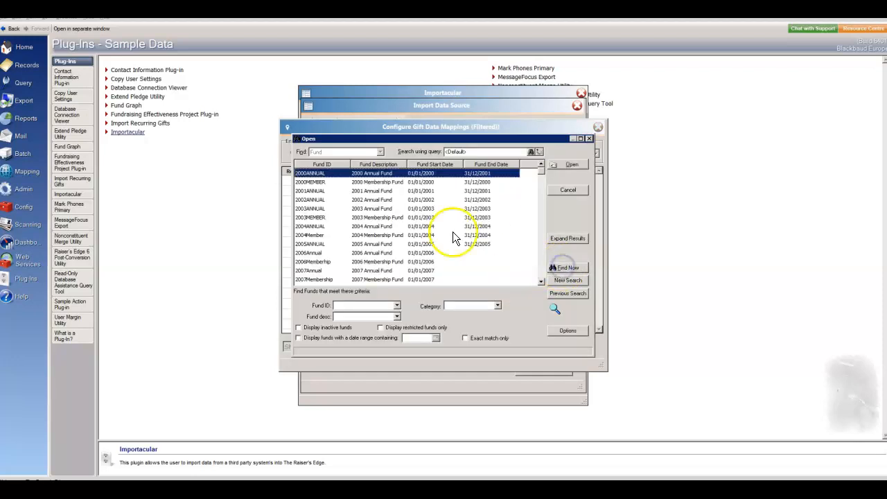
left_click(590, 140)
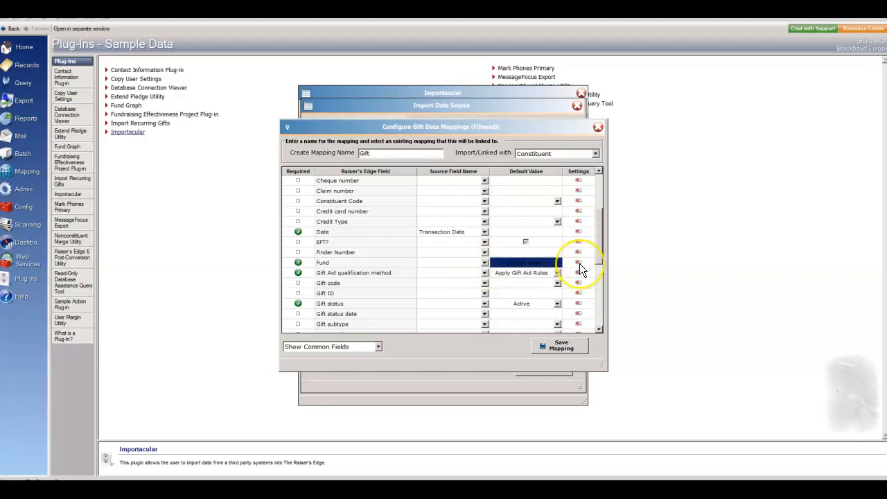
Review the remaining gift fields and try to save the Gift mapping
left_click_drag(599, 254, 597, 315)
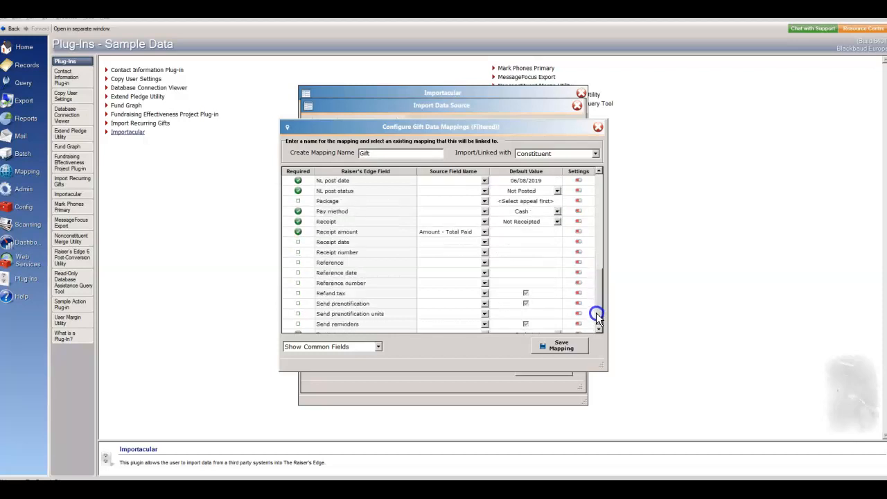
left_click(562, 347)
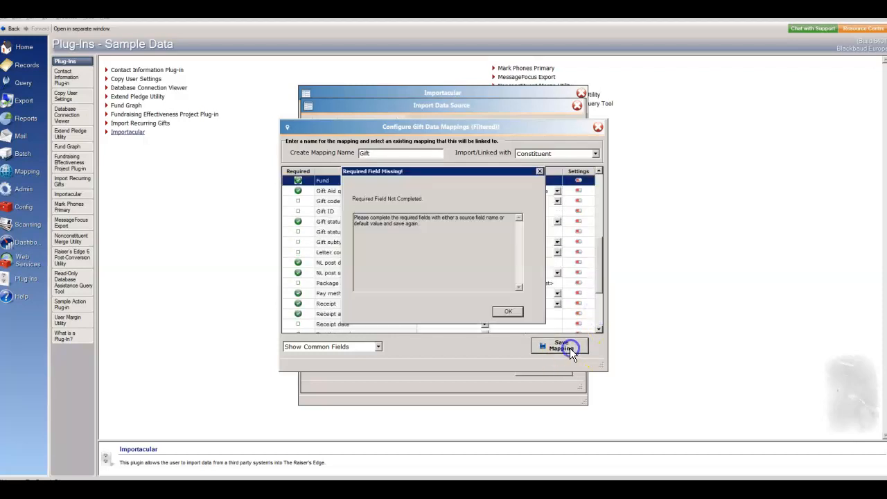
left_click(511, 313)
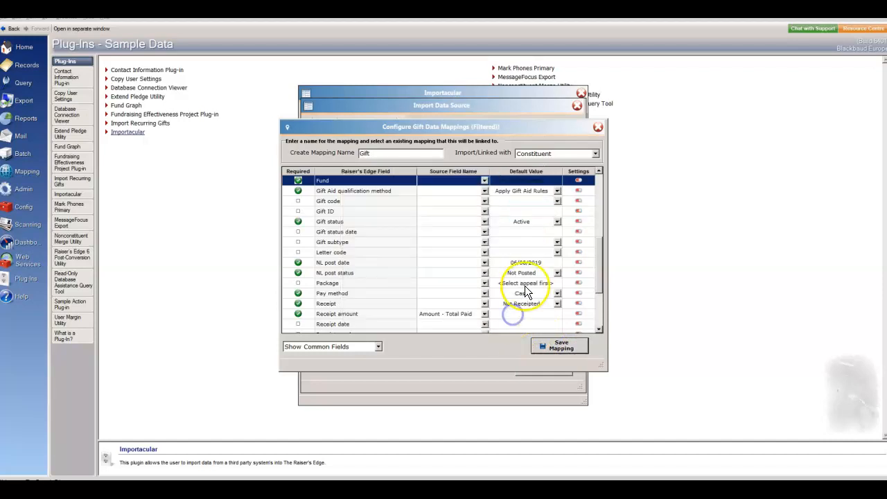
Set the Fund field's default value to the UNRES (Unrestricted) fund and save the Gift mapping
left_click(534, 186)
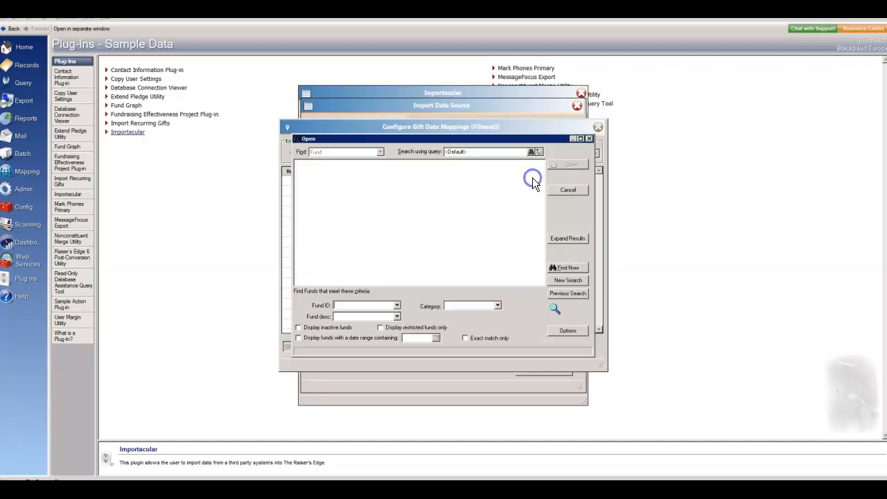
left_click(569, 267)
left_click(540, 274)
left_click(541, 274)
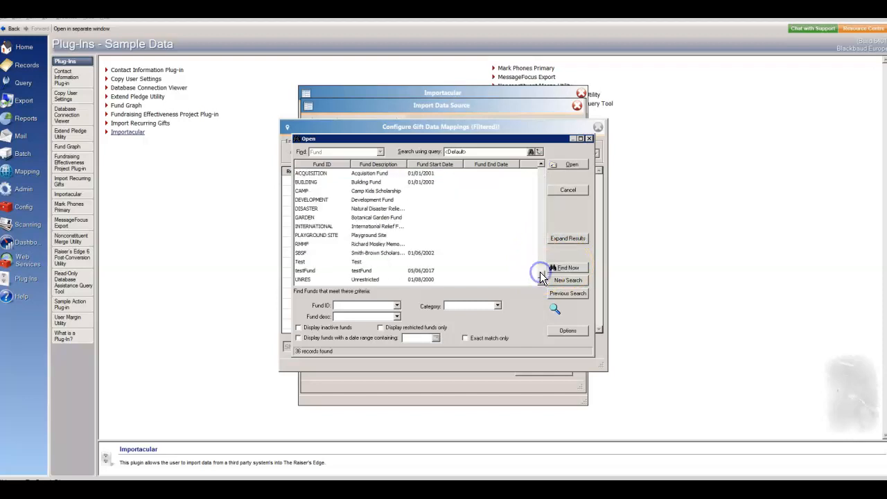
left_click(418, 277)
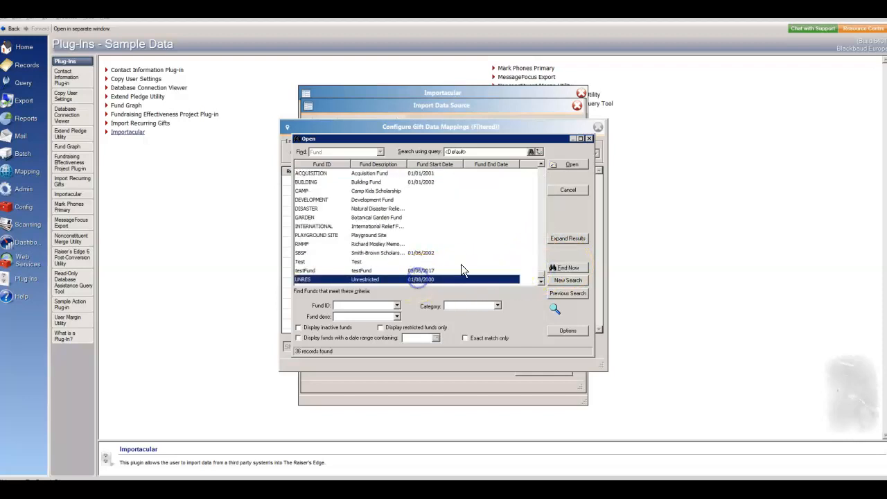
left_click(561, 165)
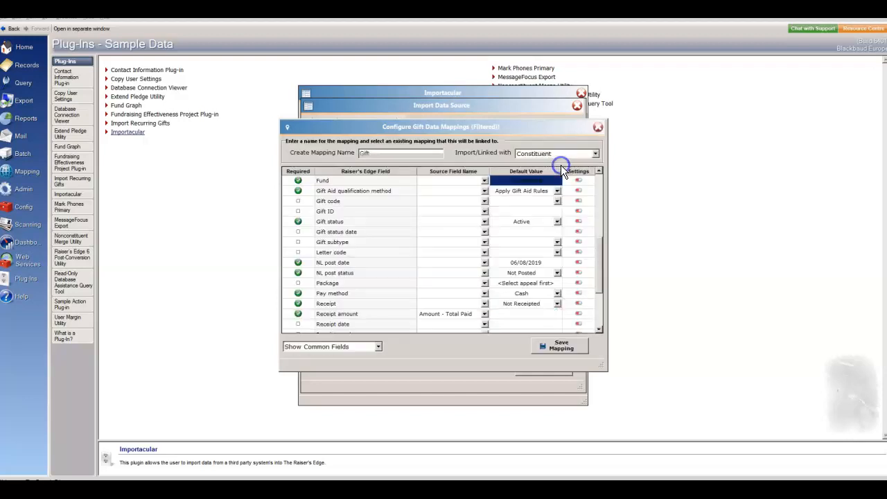
left_click(568, 346)
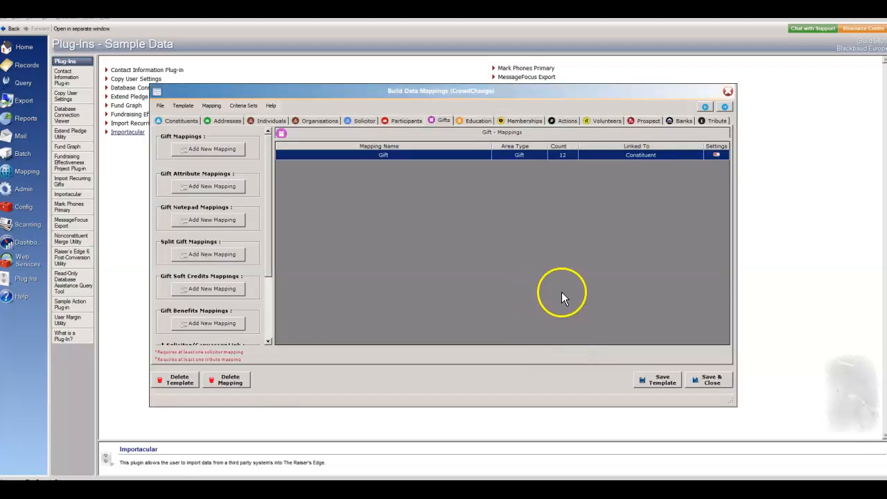
Save and close the CrowdChange template, and set the control report to the existing control.xlsx on the Desktop
left_click(711, 381)
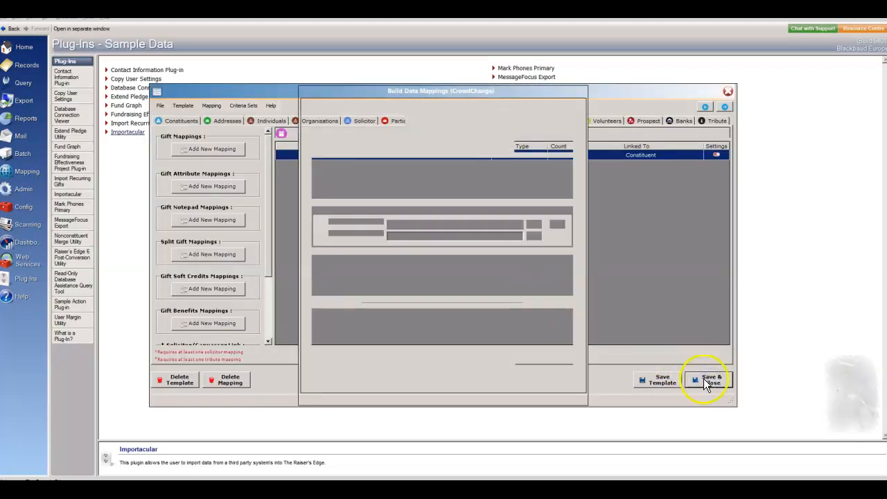
left_click(533, 236)
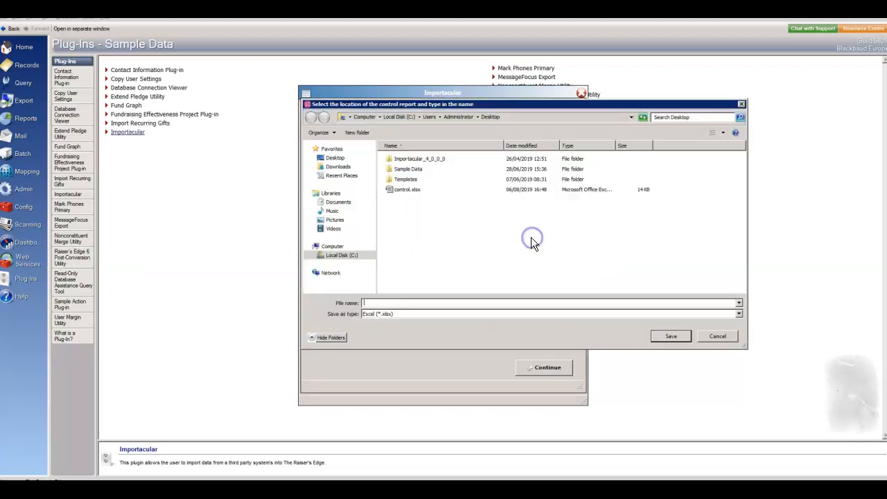
left_click(418, 189)
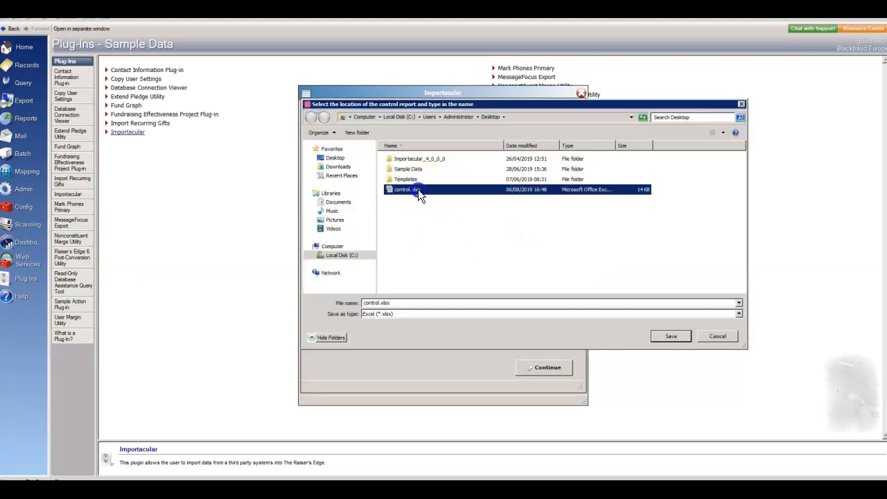
left_click(683, 339)
left_click(474, 253)
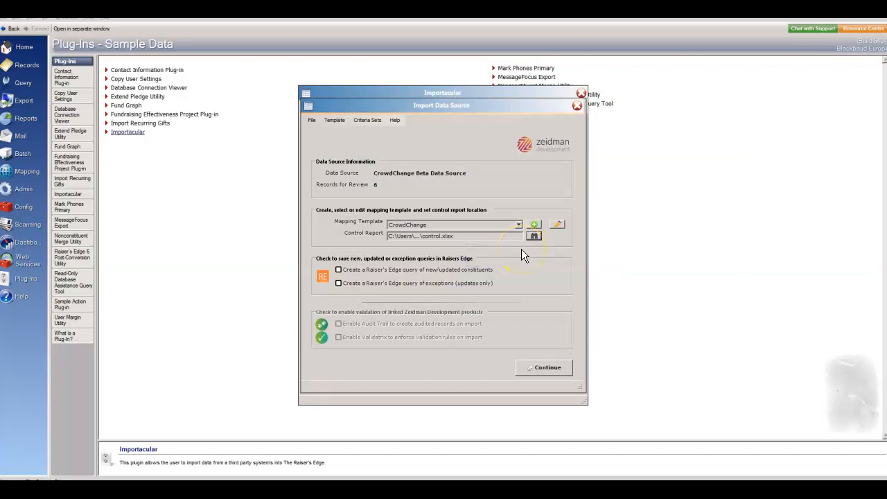
Enable creation of a Raiser's Edge query of new/updated constituents and continue to the data review
left_click(339, 270)
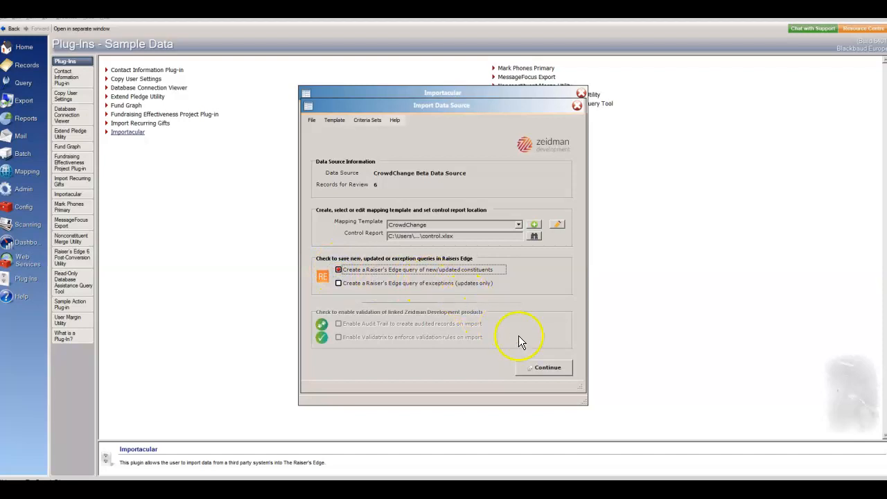
left_click(545, 369)
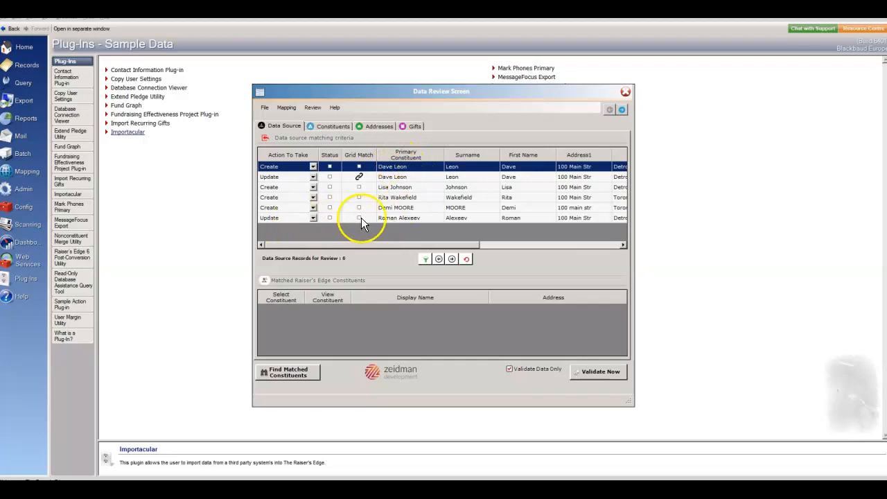
Examine the matched constituent for the last record, and the data of the Constituent, Individual Cons Code and User Id mappings
left_click(394, 217)
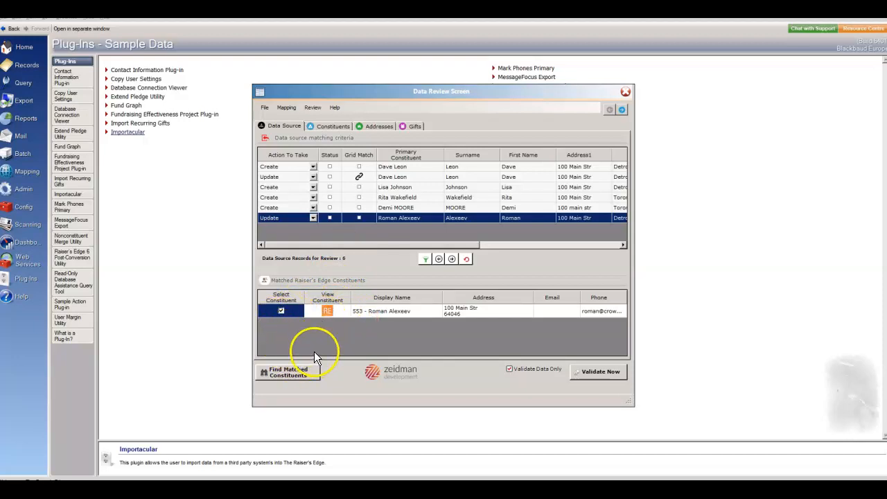
left_click(331, 126)
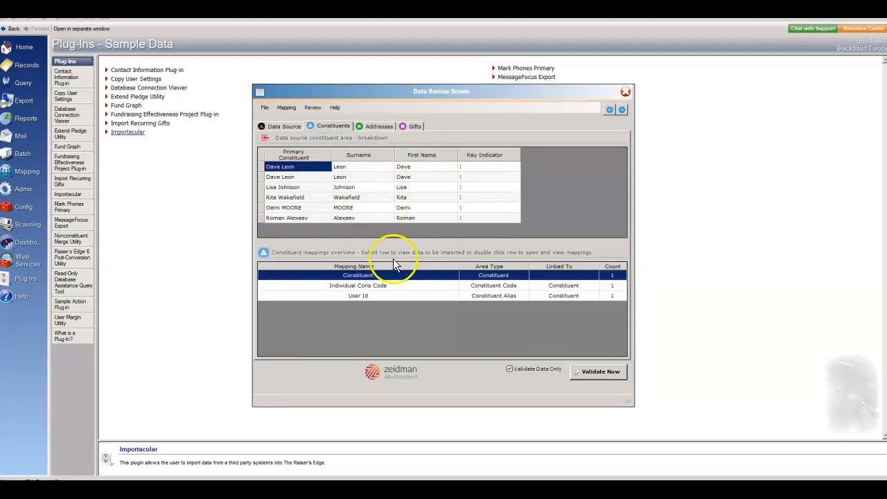
left_click(395, 287)
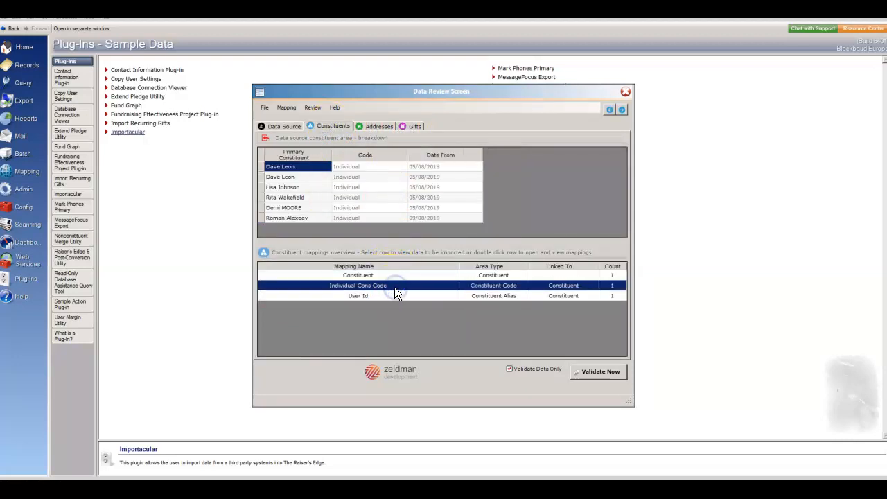
left_click(389, 297)
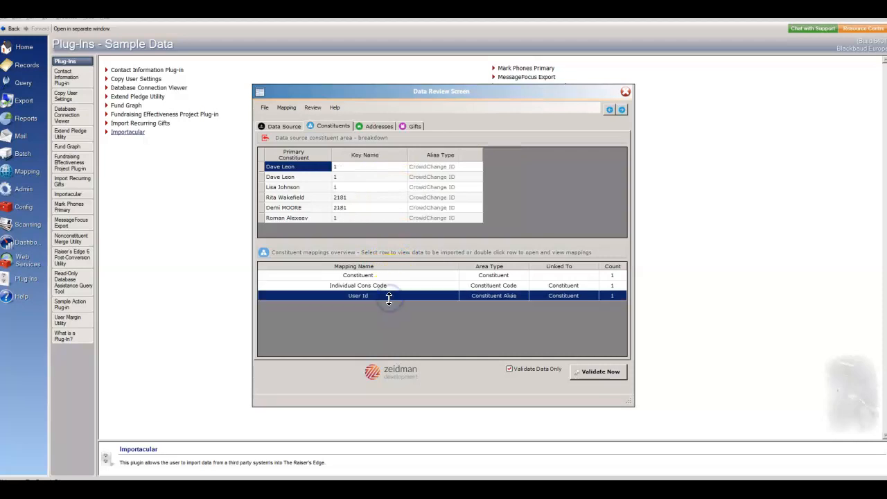
Review the import data of the Address 1, Email and Gift mappings across all their columns
left_click(379, 127)
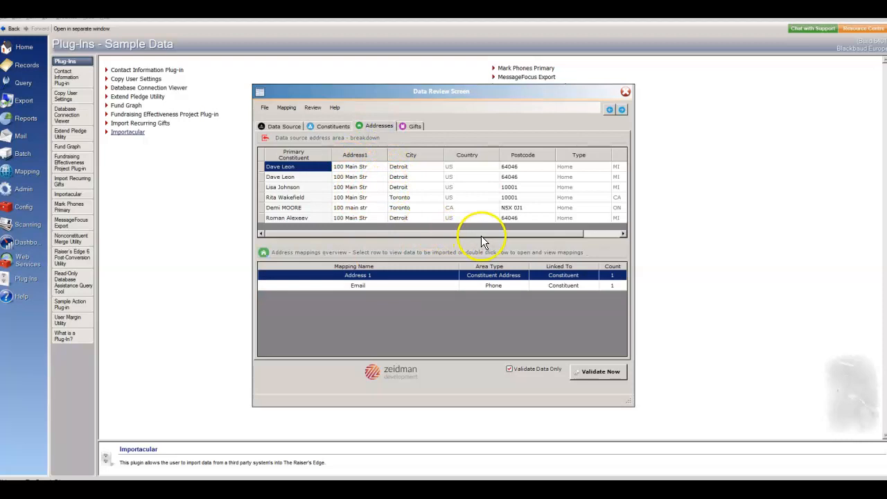
left_click(414, 286)
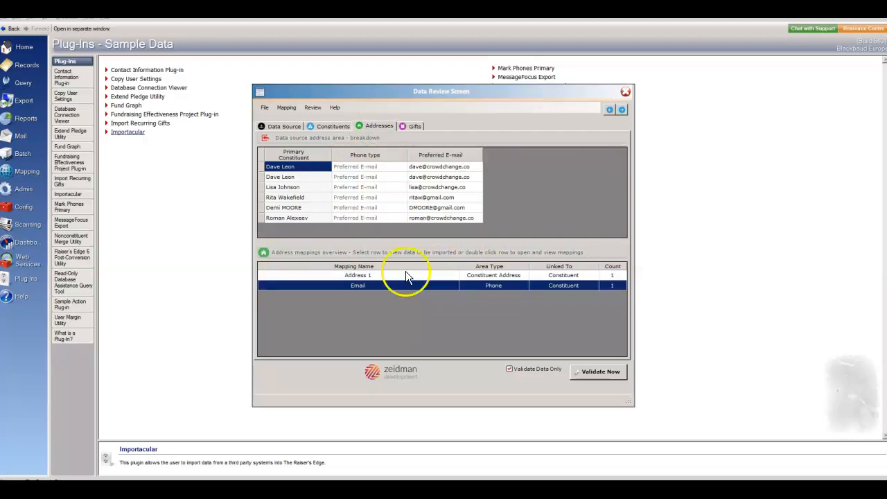
left_click(410, 127)
left_click_drag(426, 233, 609, 241)
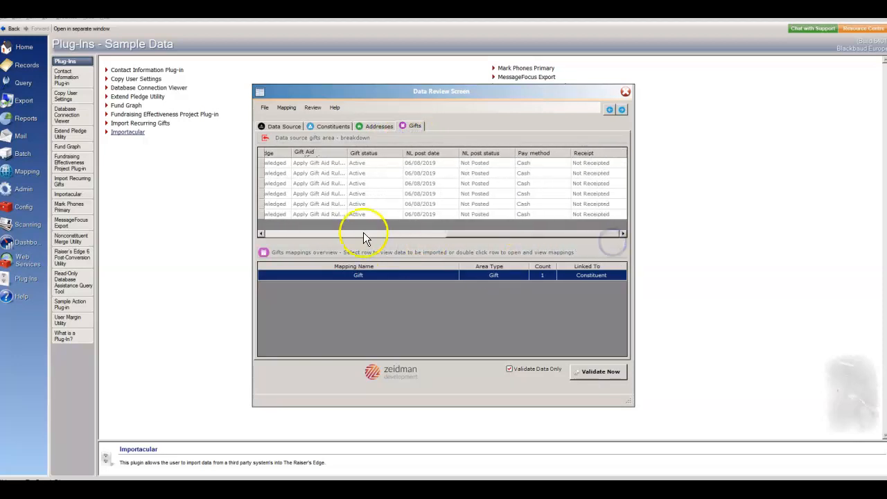
left_click(276, 236)
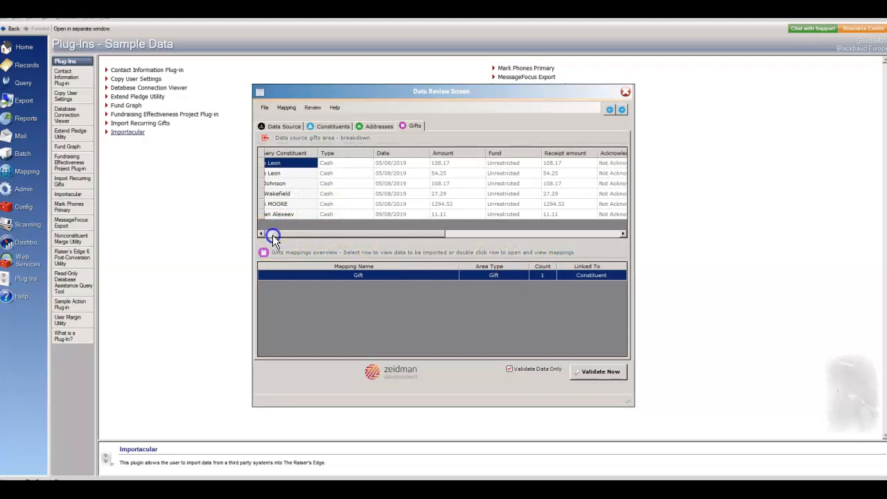
Correct the all-capitals surname in the fifth constituent record so only its first letter is a capital
left_click(325, 127)
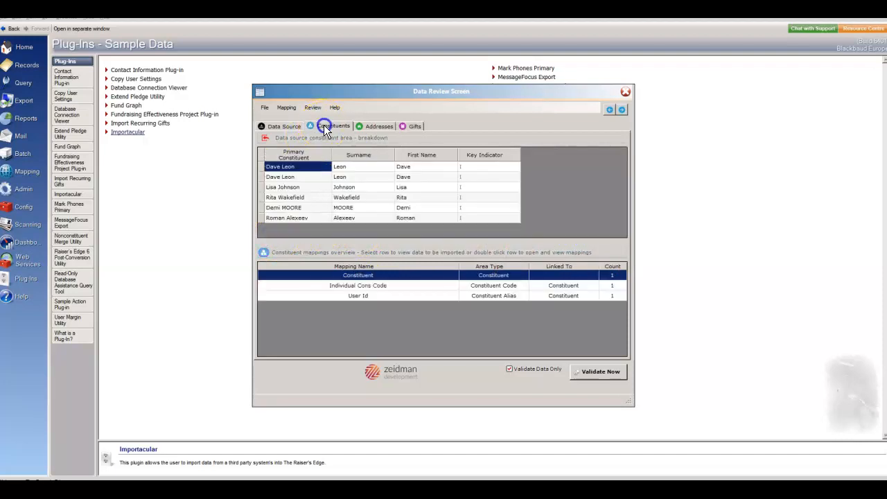
left_click(358, 209)
left_click(358, 208)
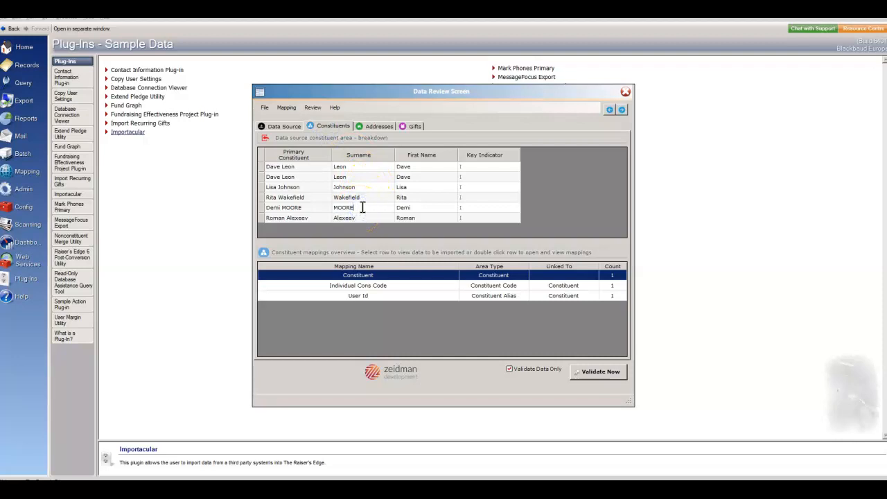
key("BackSpace")
key("BackSpace")
key("BackSpace")
key("BackSpace")
key("BackSpace")
type("Moore")
left_click(361, 206)
Validate the data source records without importing them, and close the import summary report
left_click(278, 126)
left_click(572, 368)
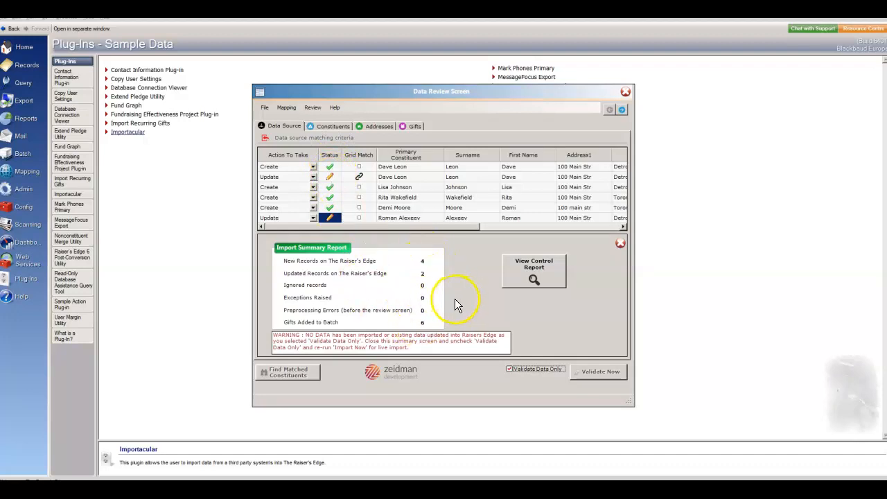
left_click(621, 245)
Turn off Validate Data Only, start the live import and confirm it
left_click(510, 370)
left_click(596, 371)
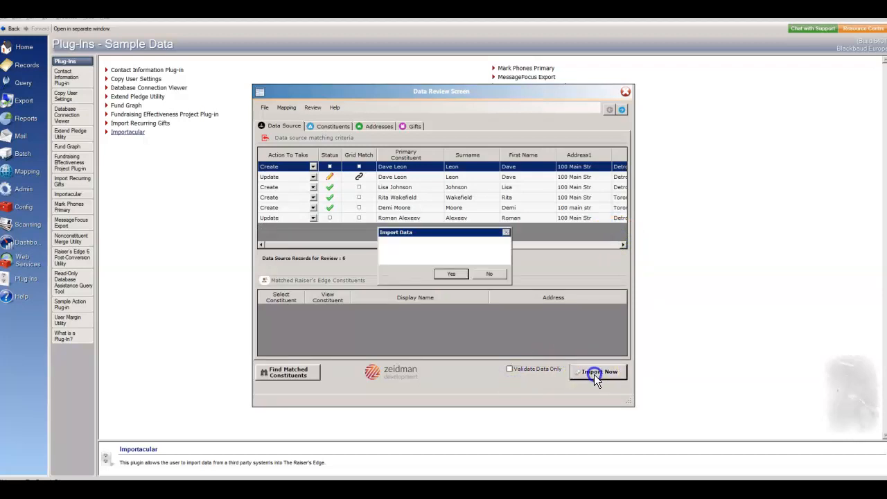
left_click(451, 274)
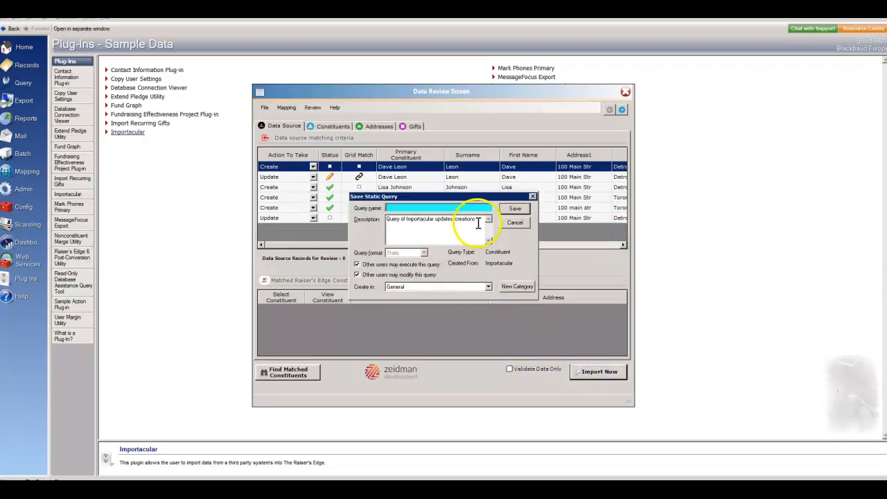
Save the static query under a first name followed by CrowdChange, and close the summary report once the import finishes
type("Kimberly C(")
type("owdChange")
left_click(515, 211)
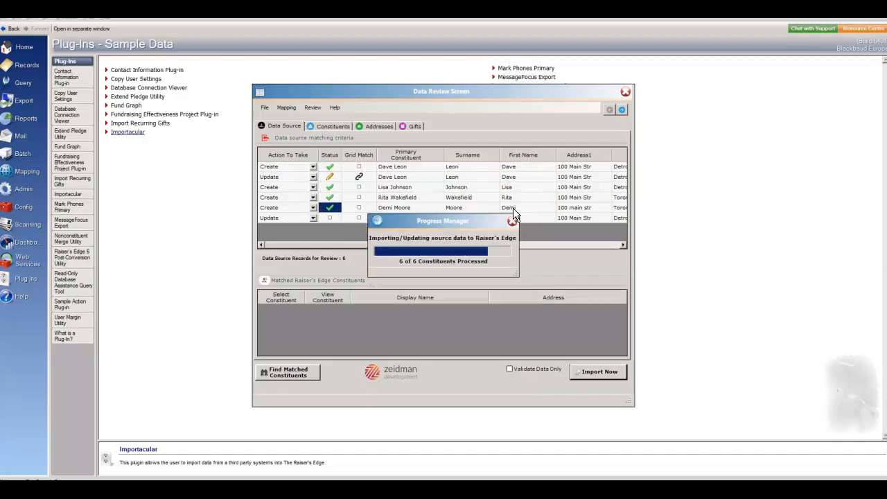
left_click(621, 246)
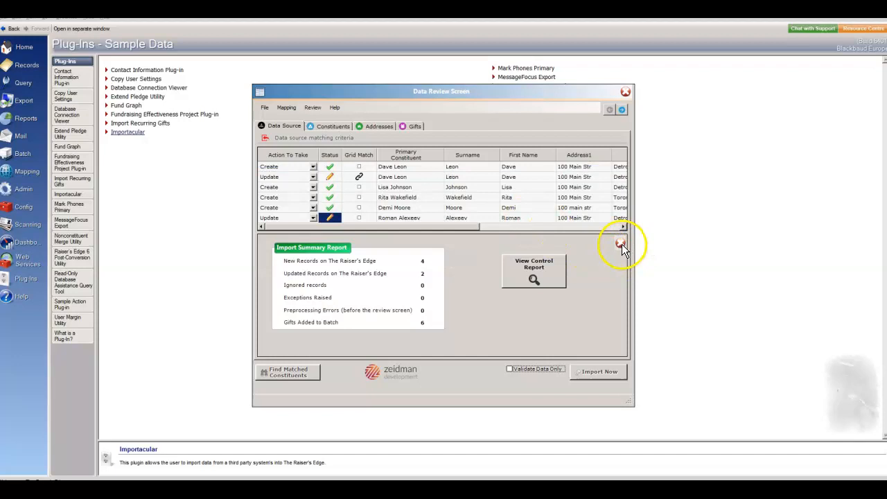
Close the Data Review Screen, the Import Data Source window and Importacular
left_click(624, 92)
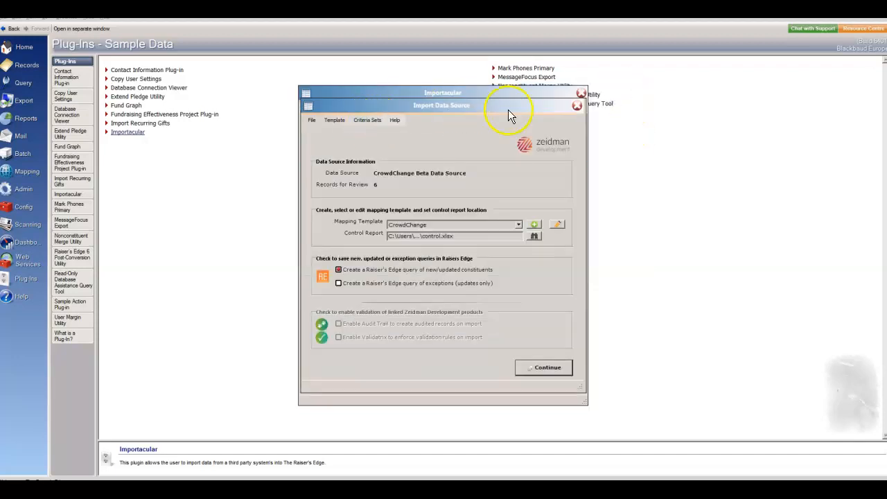
left_click(577, 106)
left_click(581, 94)
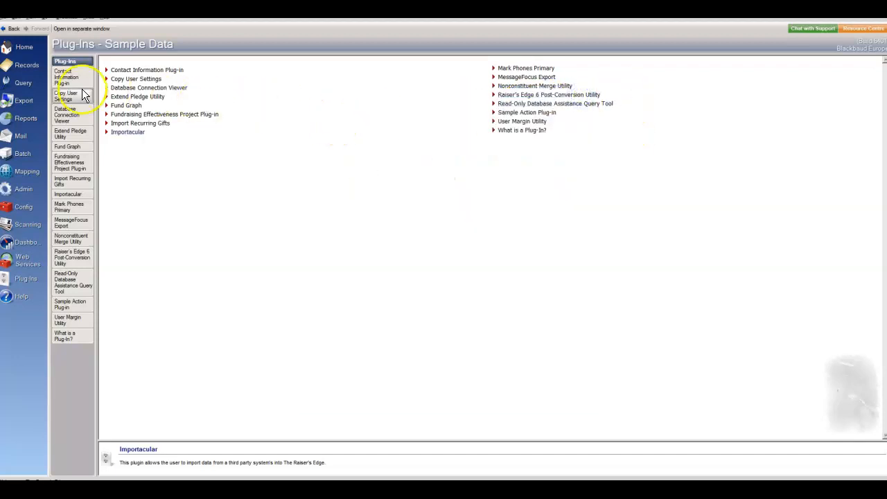
Open the newest CrowdChange static query and display its results with the Name and Constituent ID output fields
left_click(22, 85)
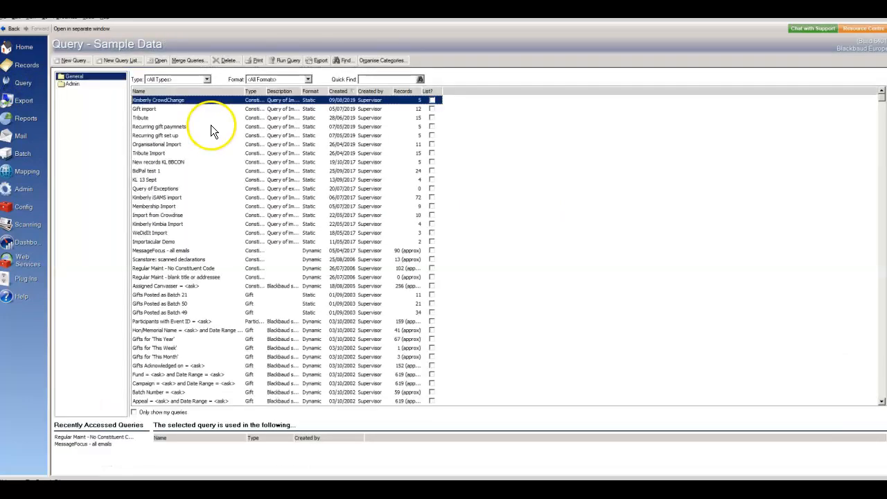
left_click(168, 100)
double_click(167, 99)
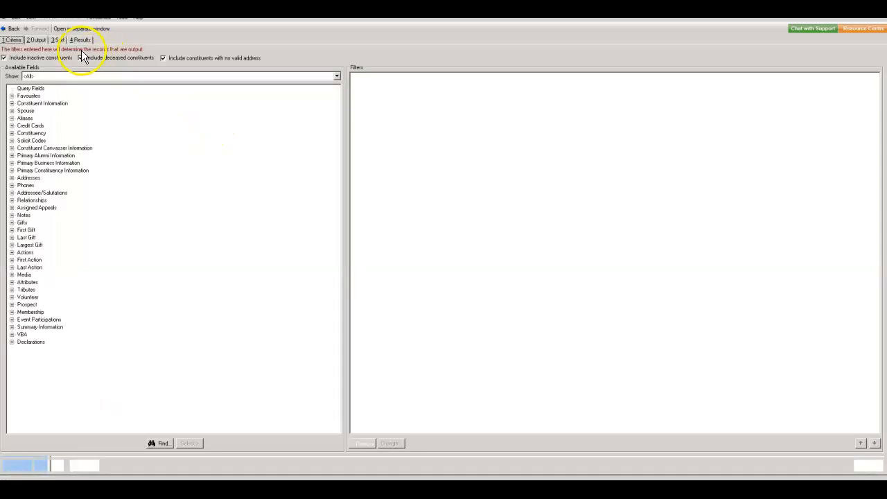
left_click(35, 40)
left_click(11, 96)
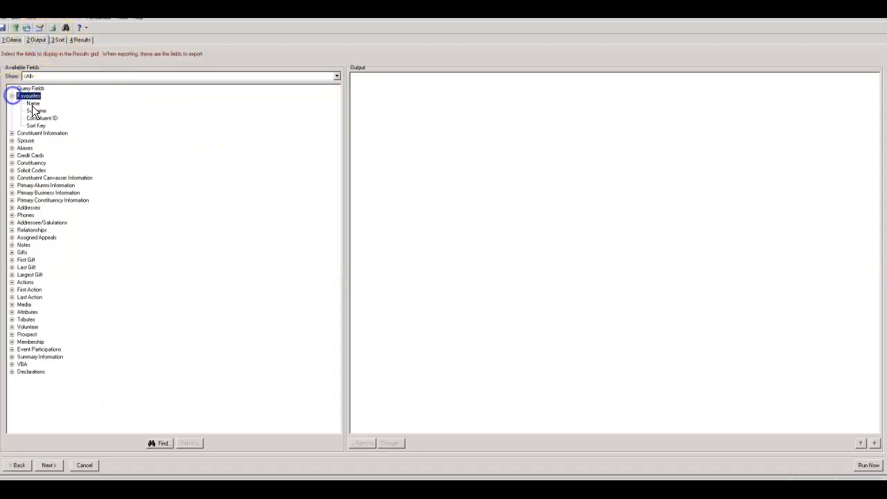
double_click(33, 102)
double_click(36, 117)
left_click(76, 39)
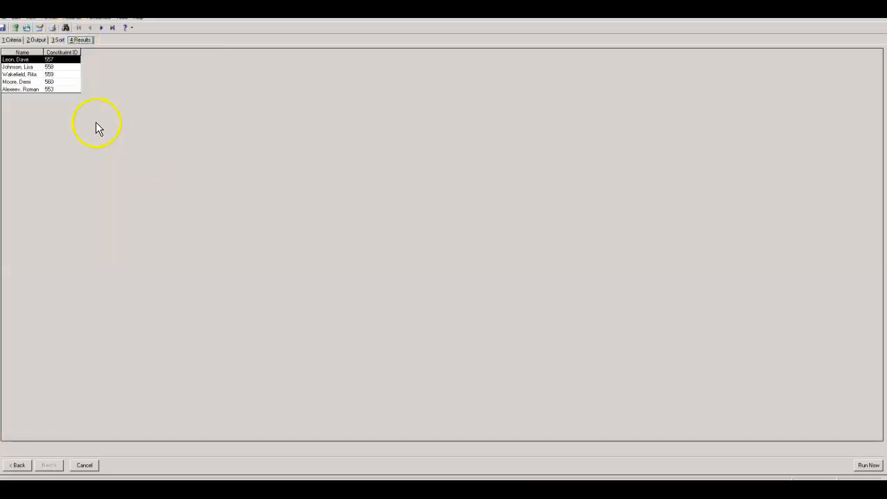
Examine the first constituent's biographical details and aliases from the query results, and close the record and the query without saving
double_click(20, 59)
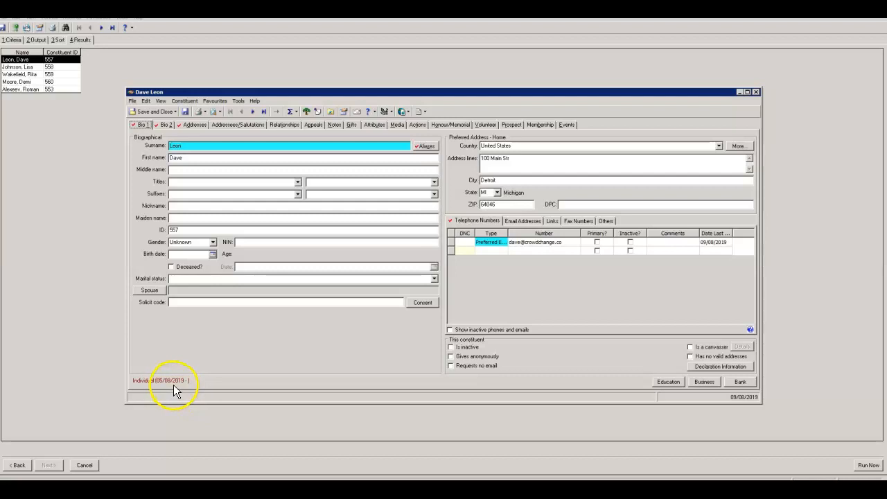
left_click(421, 148)
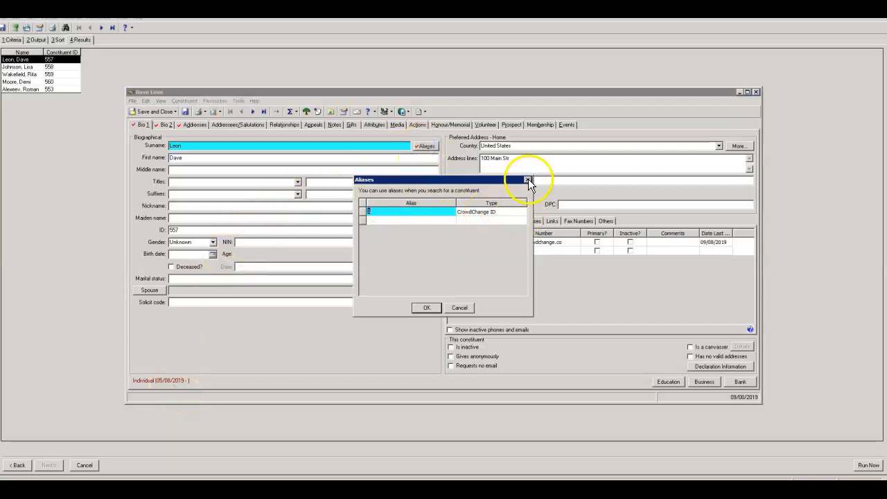
left_click(528, 181)
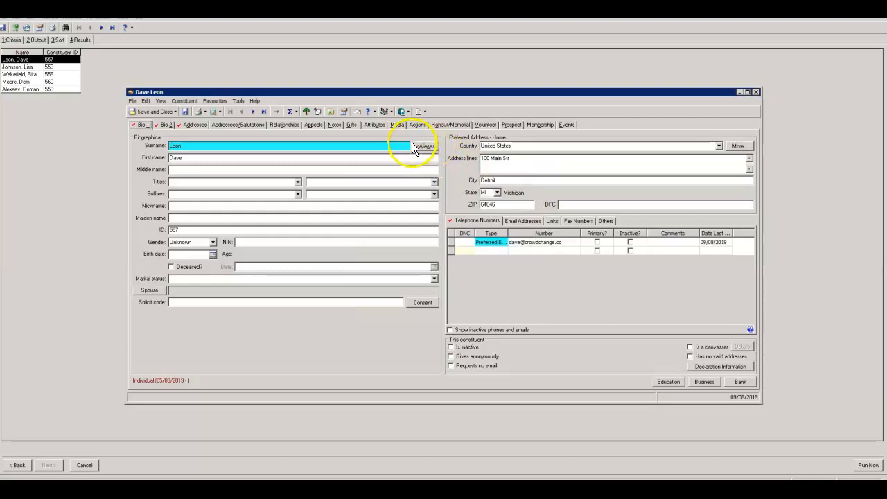
left_click(757, 92)
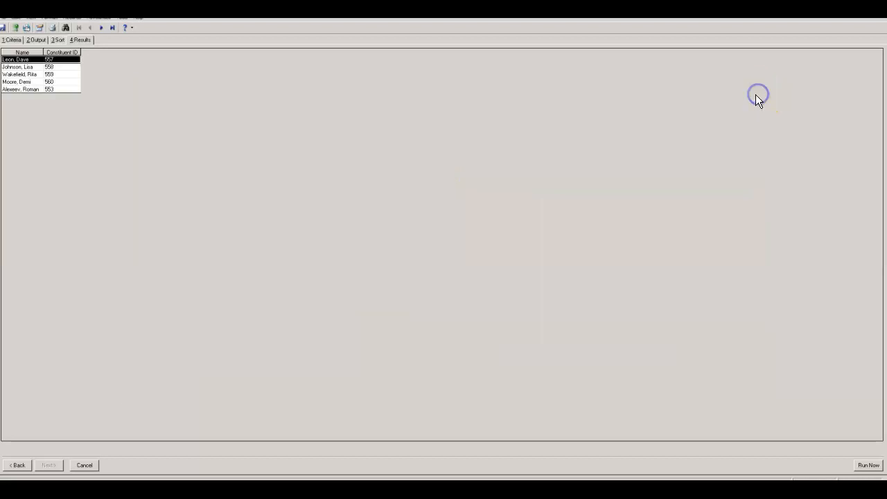
left_click(879, 6)
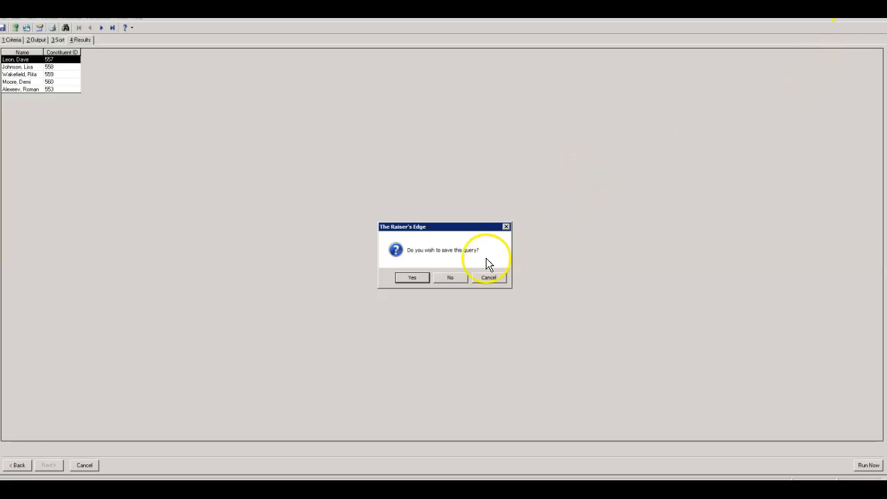
left_click(454, 277)
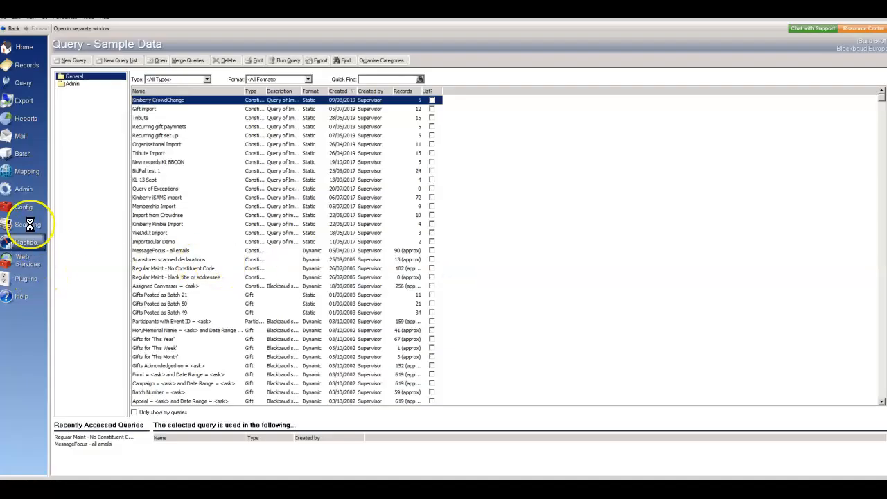
Open batch 122, the newest CrowdChange gift batch, commit it with Create a new batch of exceptions enabled, and close the commit summary
left_click(23, 154)
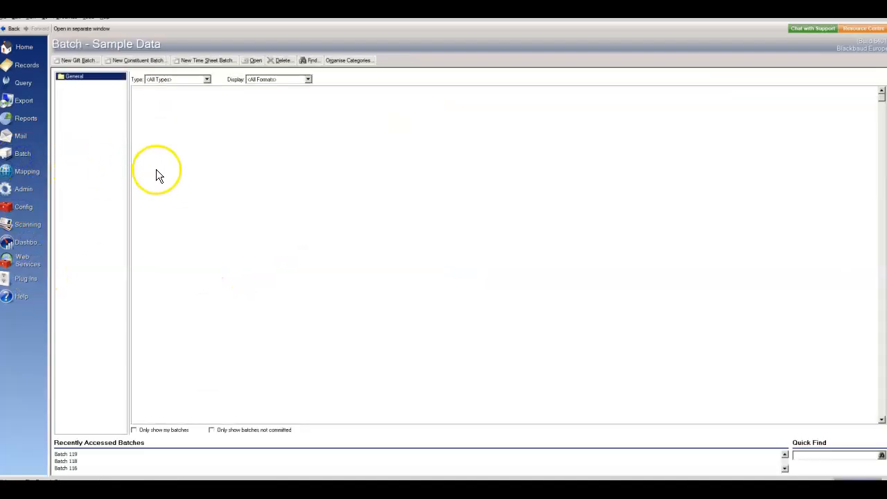
scroll(187, 156, "down", 2)
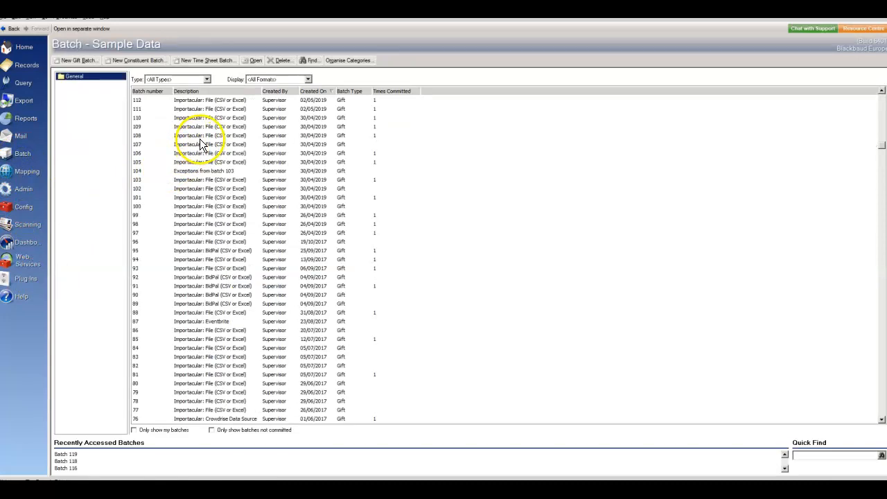
scroll(321, 147, "up", 3)
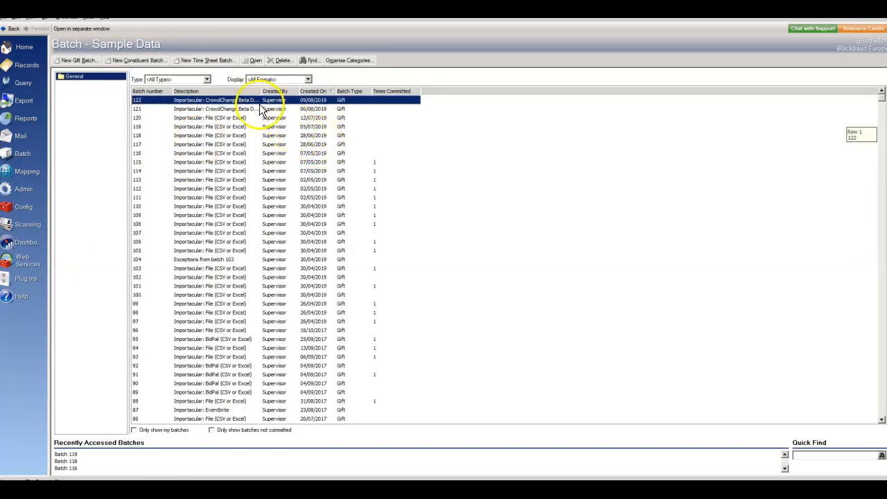
double_click(224, 100)
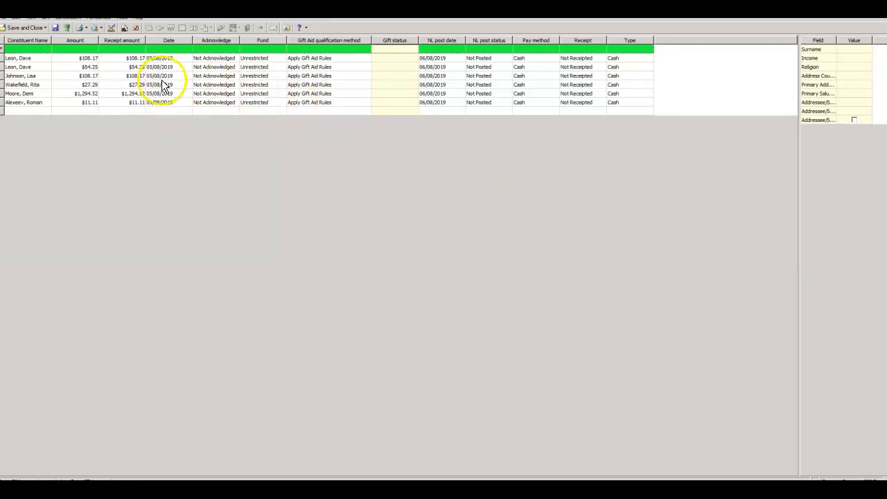
left_click(68, 27)
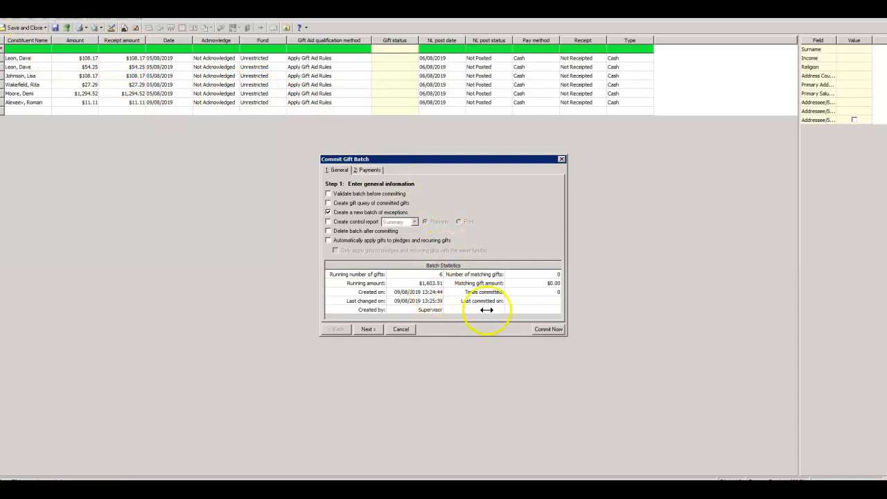
left_click(548, 330)
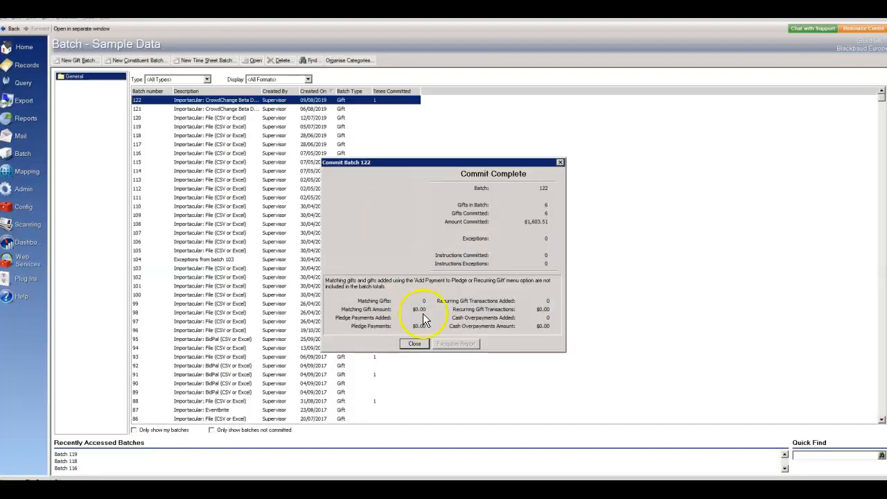
left_click(414, 344)
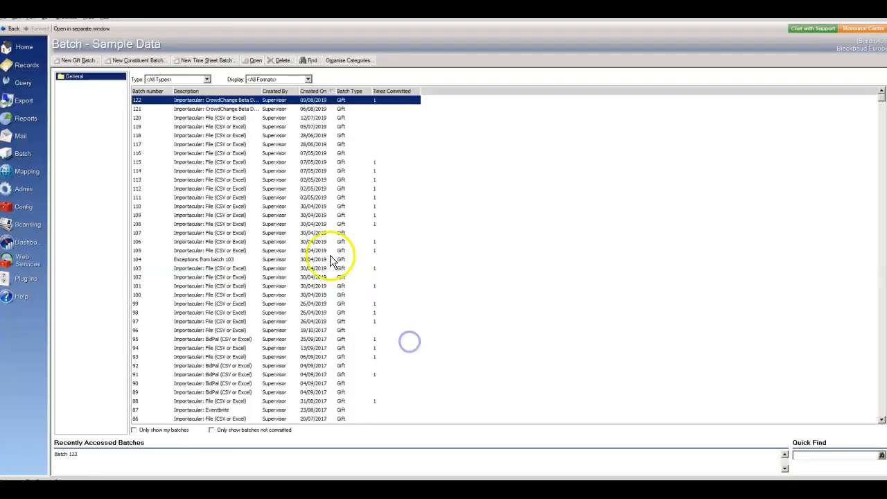
Check the gifts on the most recently accessed constituent record, view the first gift's details, and close both windows
left_click(28, 69)
left_click(117, 149)
left_click(356, 129)
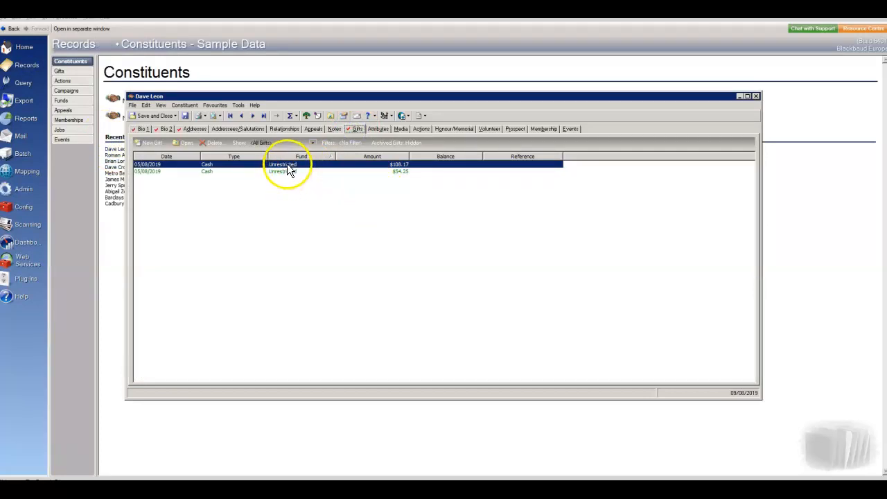
double_click(288, 164)
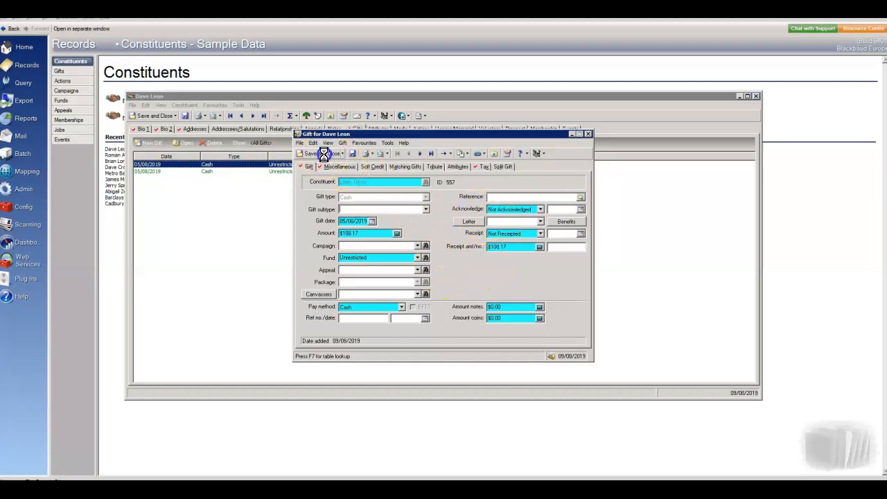
left_click(755, 95)
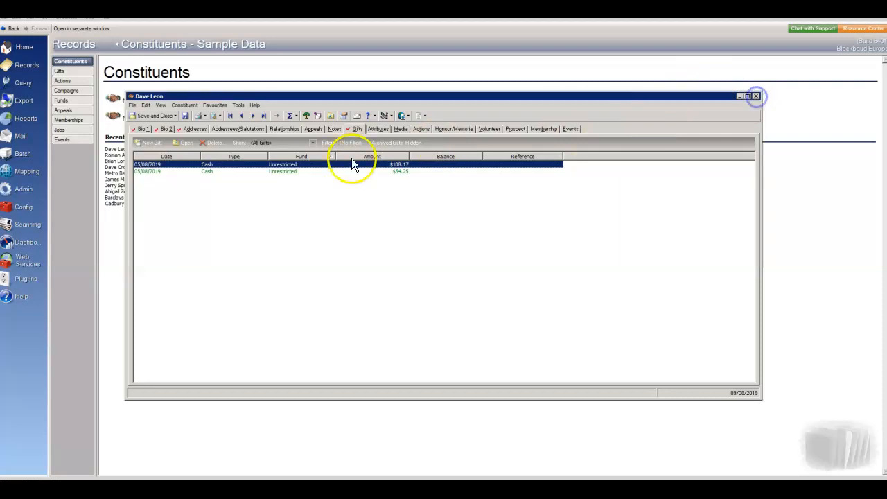
Check the biographical details and gifts of the second recently accessed constituent, and save and close the record
left_click(133, 154)
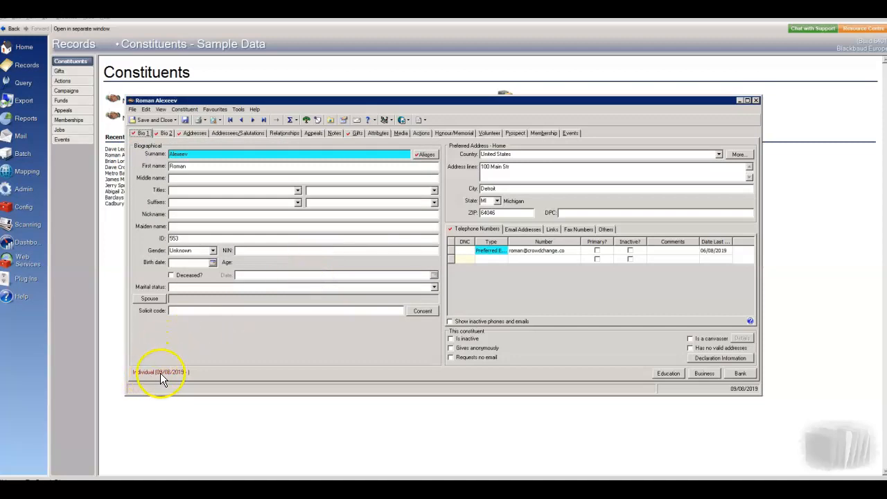
left_click(355, 133)
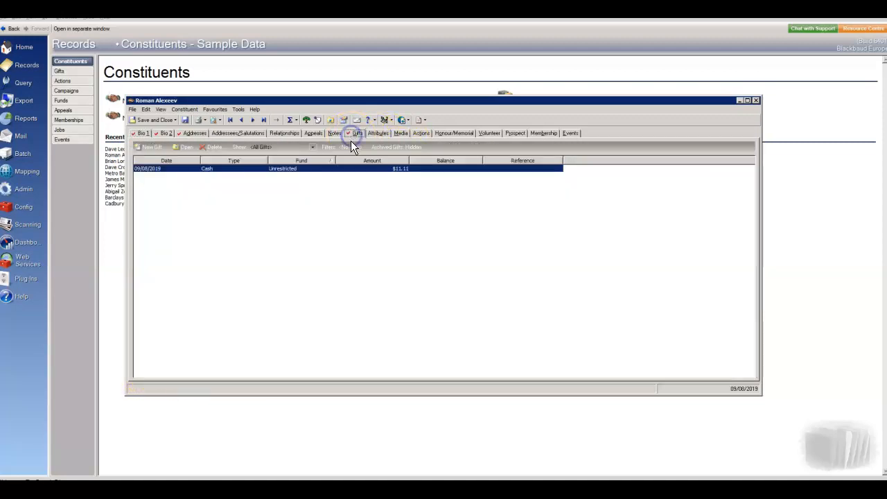
left_click(168, 120)
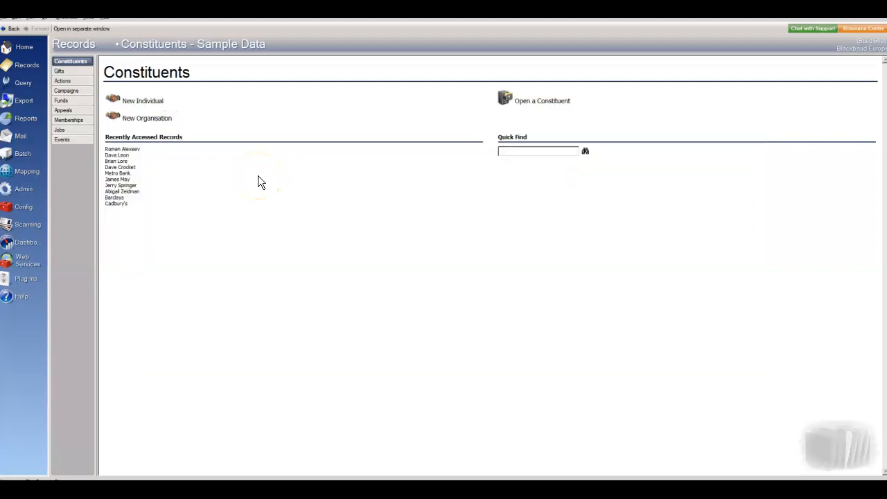